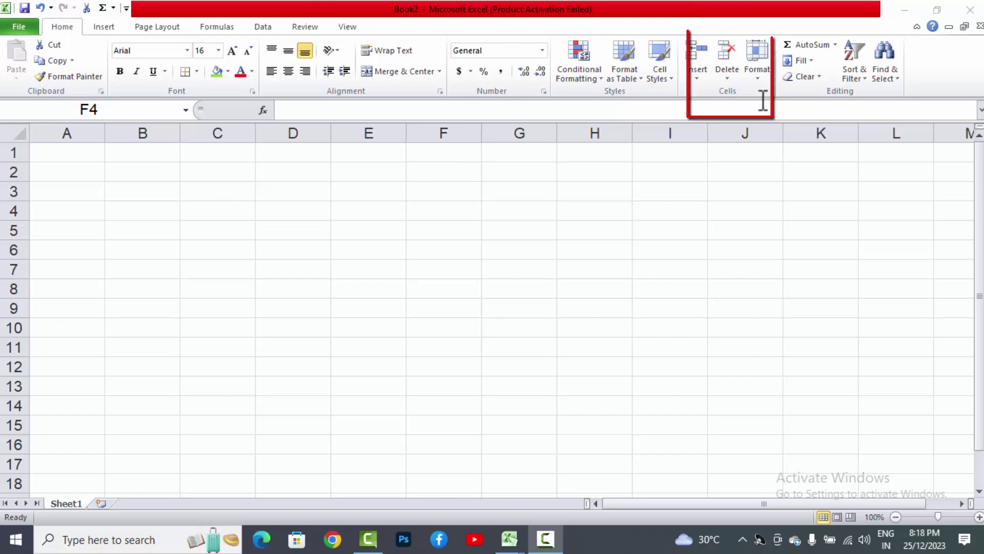
Step: Open the Format dropdown in the Home tab's Cells group
{"action": "left_click", "coordinate": [759, 74]}
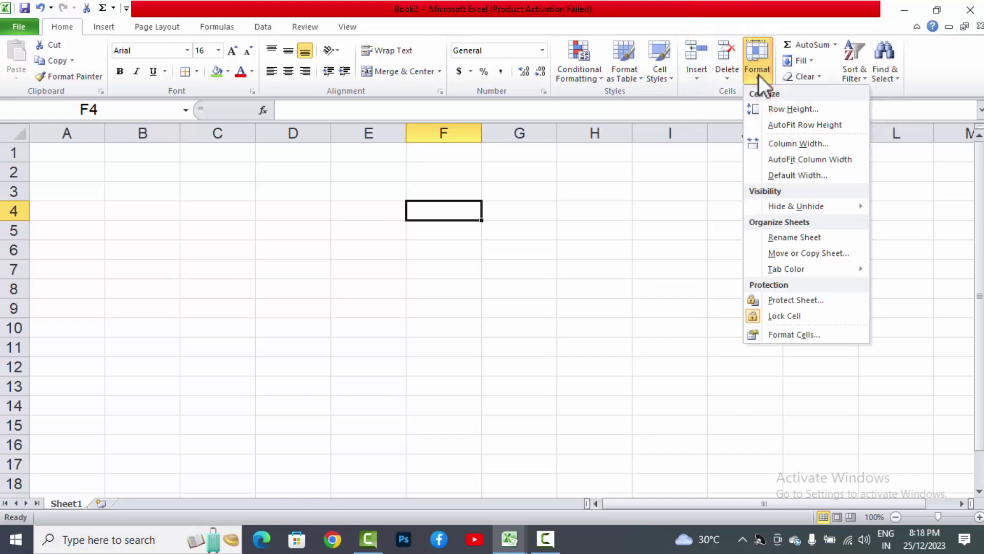
Step: Set the row height of row 4 to 50
{"action": "left_click", "coordinate": [770, 108]}
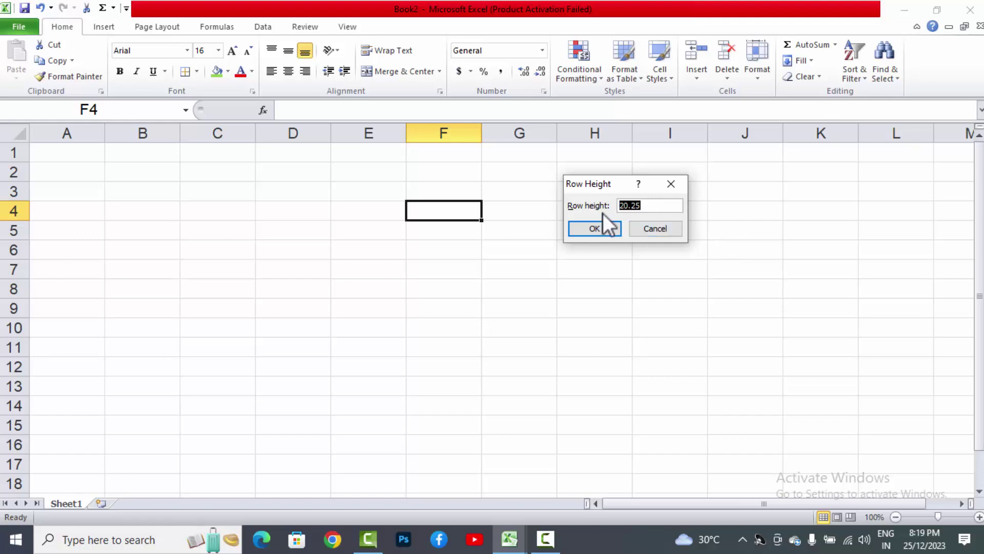
{"action": "type", "text": "50"}
{"action": "left_click", "coordinate": [598, 232]}
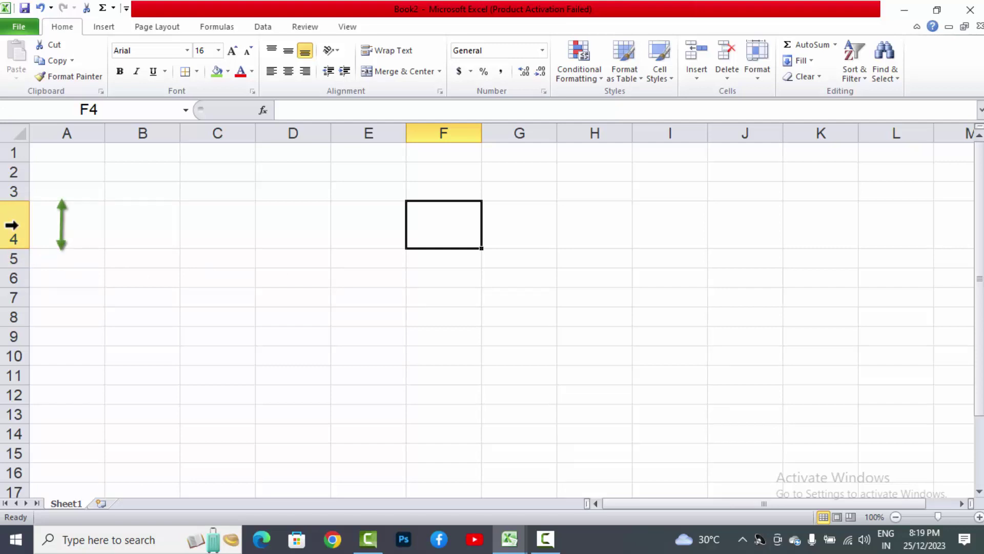
Step: Select row 4, pick cell E4, then select rows 3 and 4 together
{"action": "left_click", "coordinate": [12, 225]}
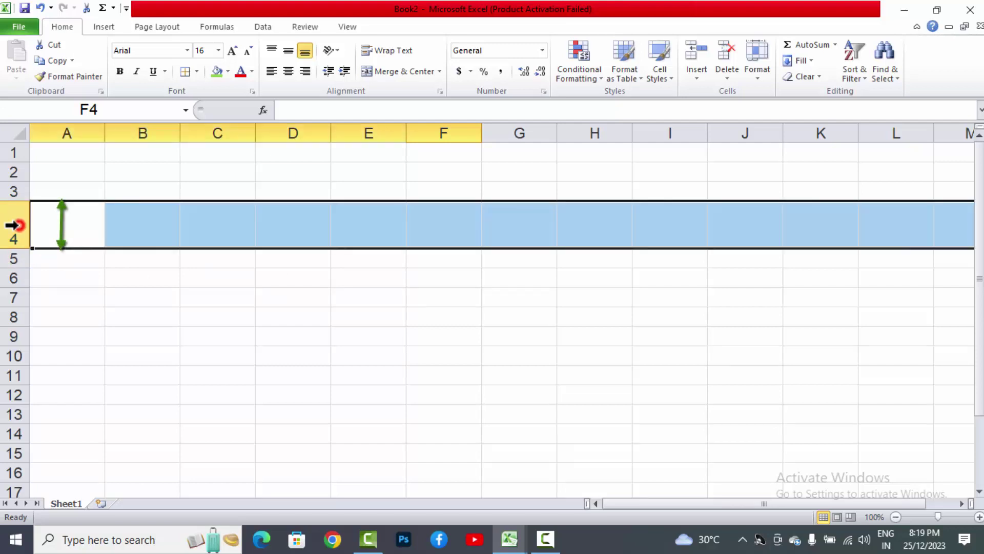
{"action": "left_click", "coordinate": [372, 225]}
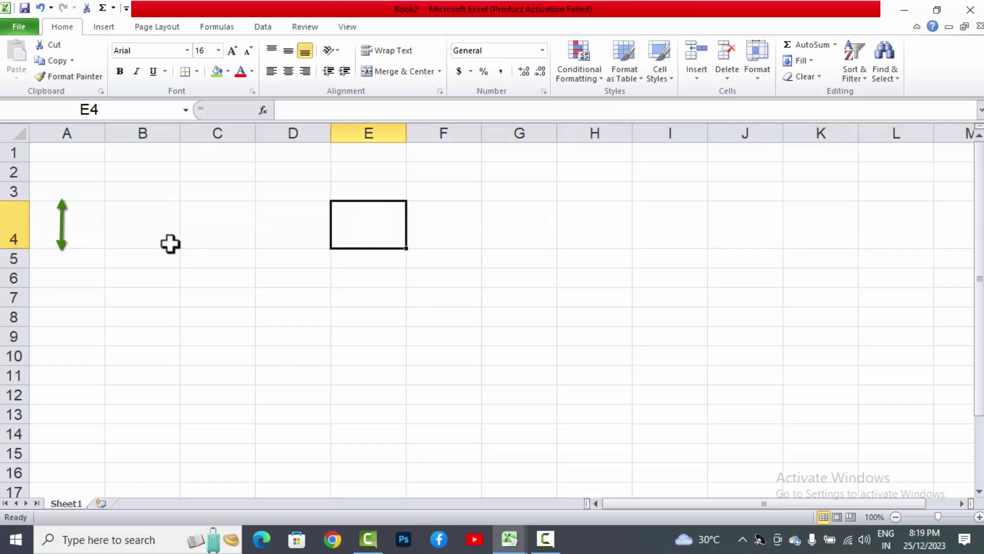
{"action": "left_click_drag", "start_coordinate": [11, 195], "coordinate": [10, 277]}
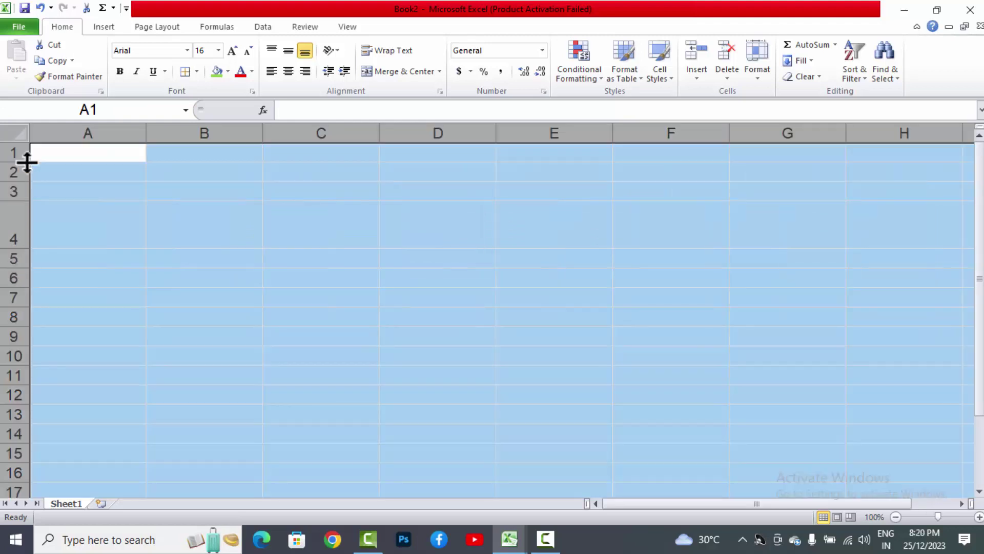
Step: Select the entire sheet, widen all columns and drag all rows to about 45 tall
{"action": "left_click", "coordinate": [18, 134]}
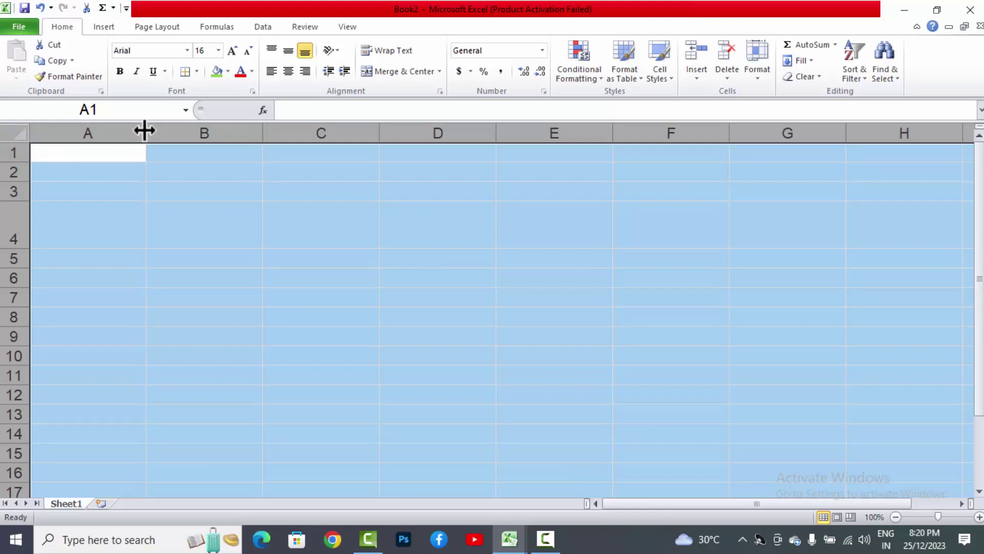
{"action": "left_click_drag", "start_coordinate": [145, 131], "coordinate": [173, 137]}
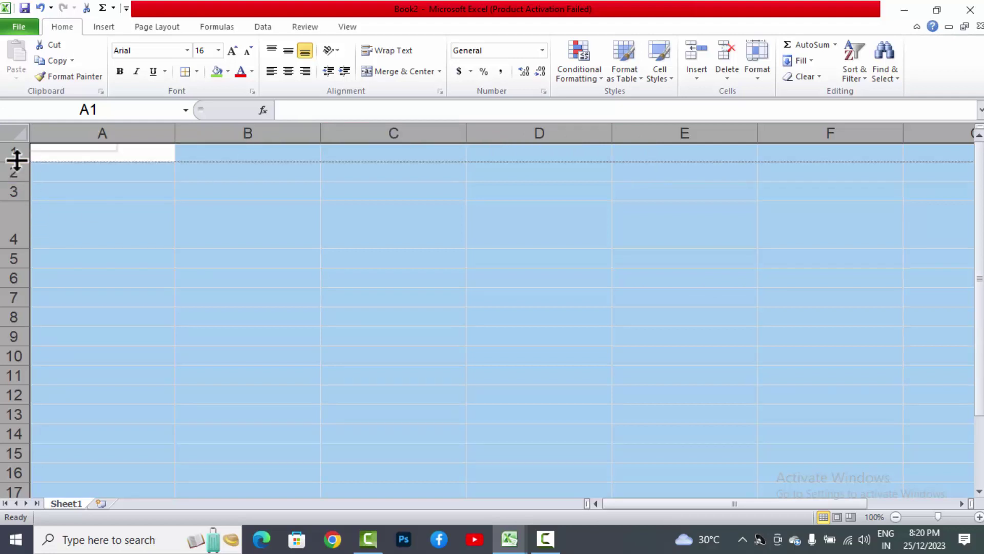
{"action": "left_click_drag", "start_coordinate": [17, 161], "coordinate": [30, 184]}
Step: Move to C4, drag row 2 taller and widen column C to about 18.58
{"action": "left_click", "coordinate": [309, 223]}
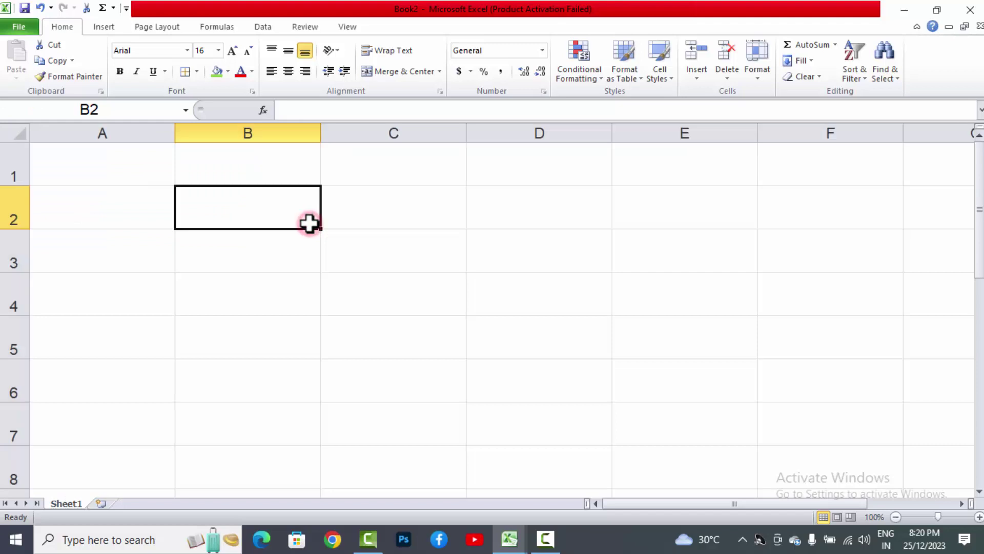
{"action": "key", "text": "Right"}
{"action": "key", "text": "Down"}
{"action": "key", "text": "Down"}
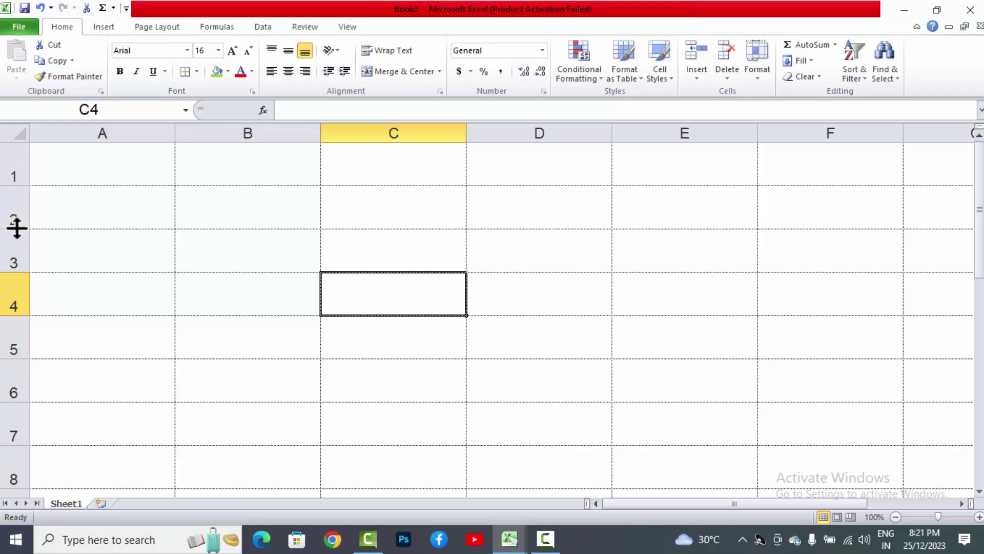
{"action": "left_click_drag", "start_coordinate": [17, 228], "coordinate": [19, 236]}
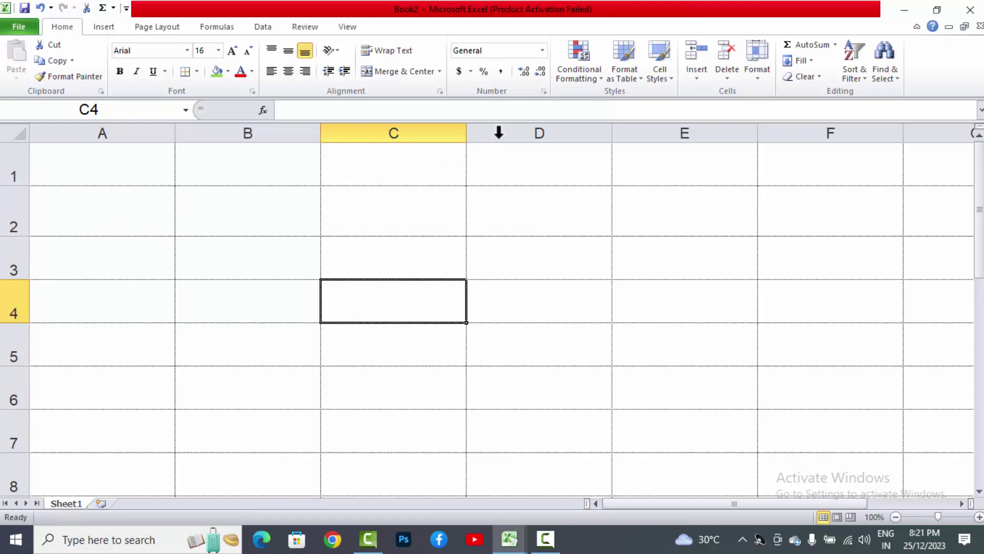
{"action": "left_click_drag", "start_coordinate": [467, 134], "coordinate": [494, 138]}
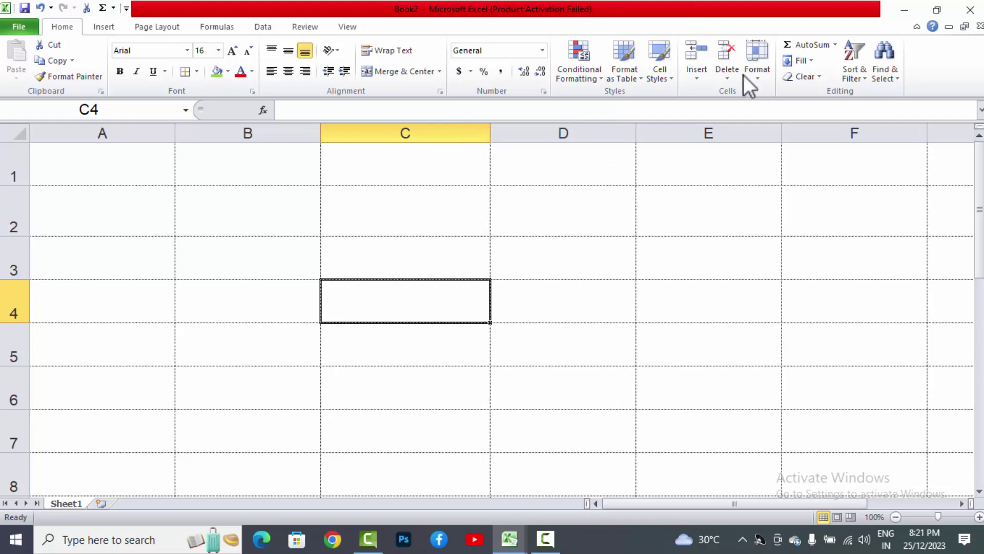
Step: AutoFit row 4's height, enter 'anil' in C2, and fit row 2 to that text
{"action": "left_click", "coordinate": [757, 64]}
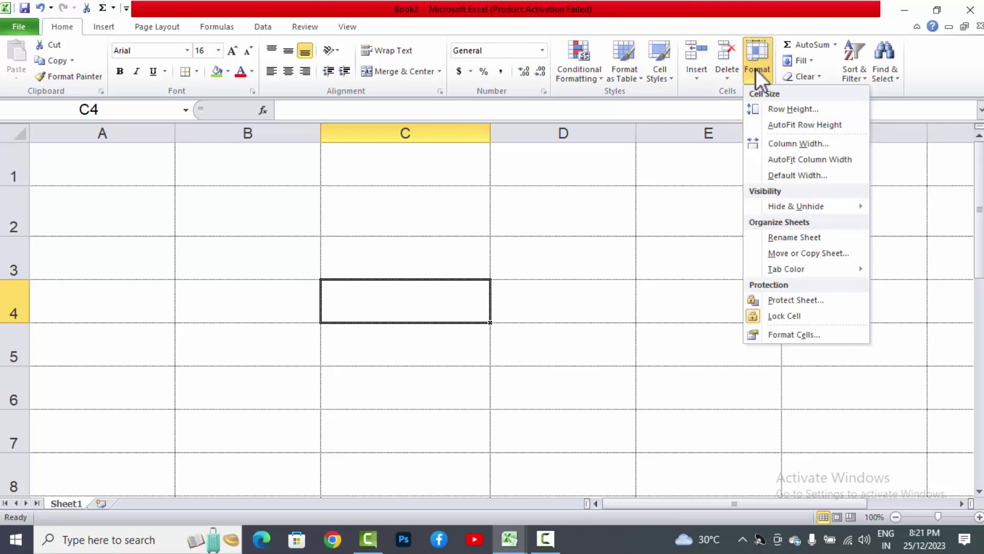
{"action": "left_click", "coordinate": [771, 124]}
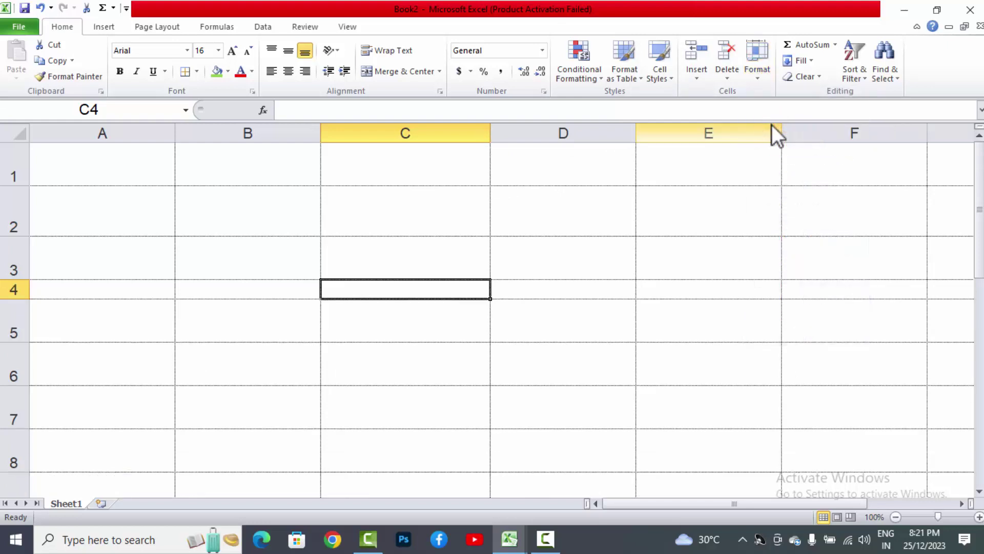
{"action": "left_click", "coordinate": [407, 215]}
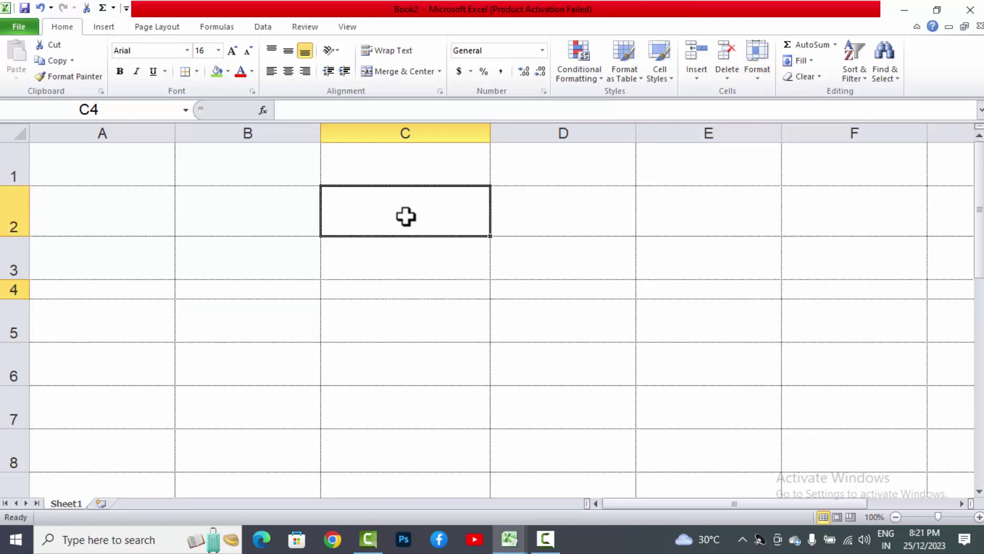
{"action": "type", "text": "anil"}
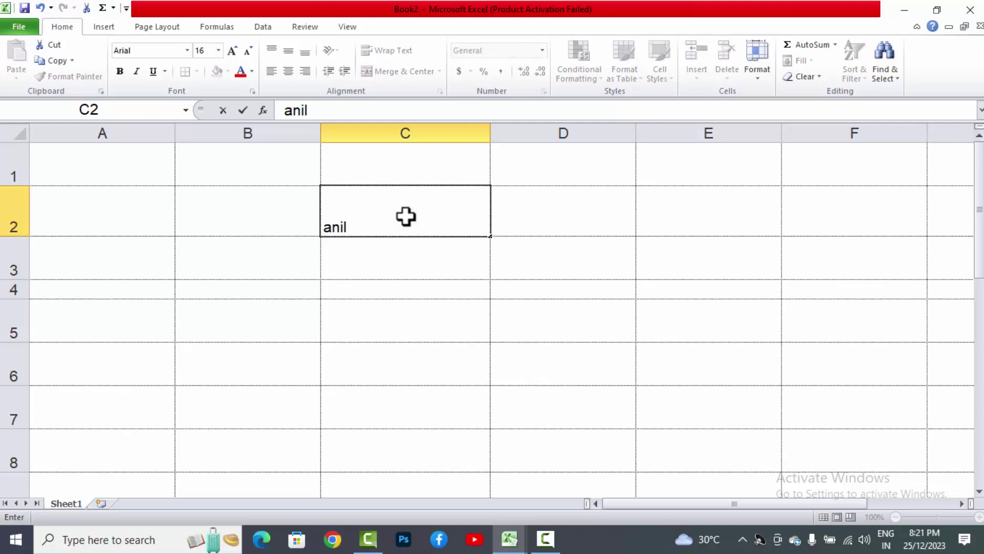
{"action": "key", "text": "Return"}
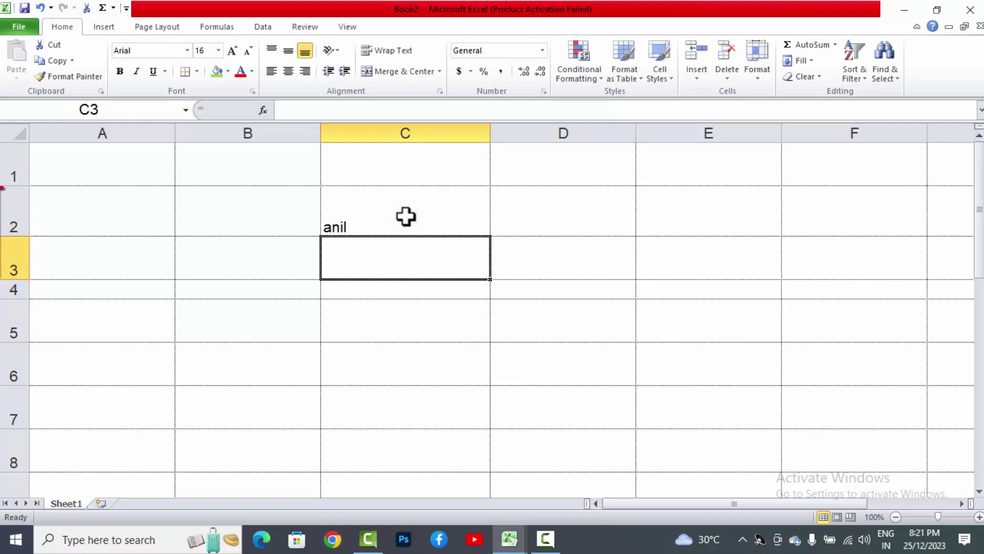
{"action": "left_click", "coordinate": [406, 216]}
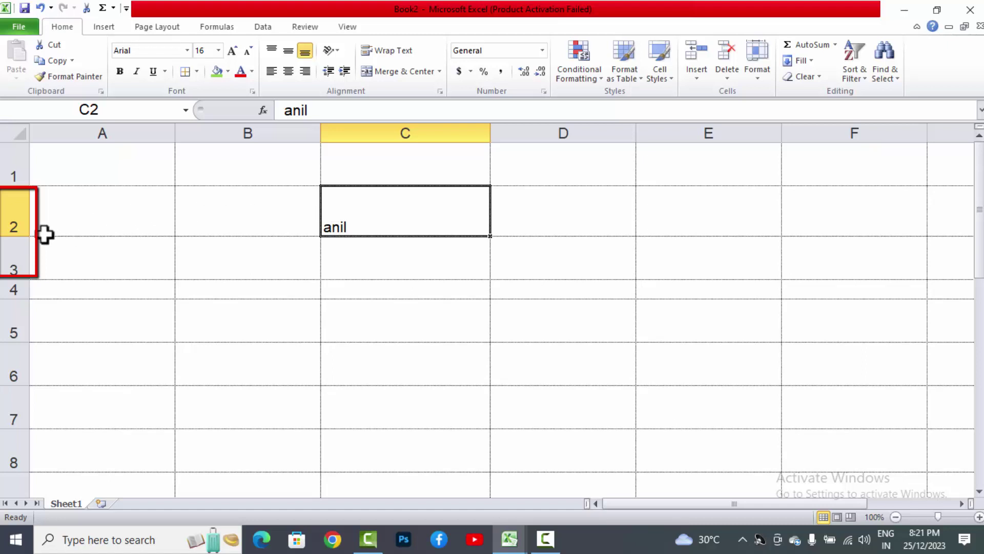
{"action": "double_click", "coordinate": [17, 235]}
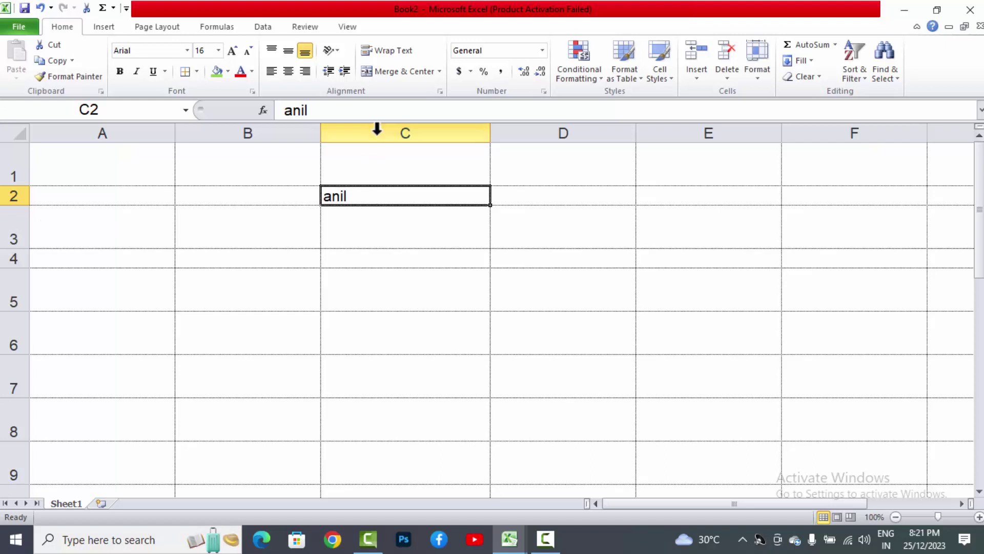
Step: Fit column C to the 'anil' text, then set its Column Width to 17
{"action": "double_click", "coordinate": [487, 134]}
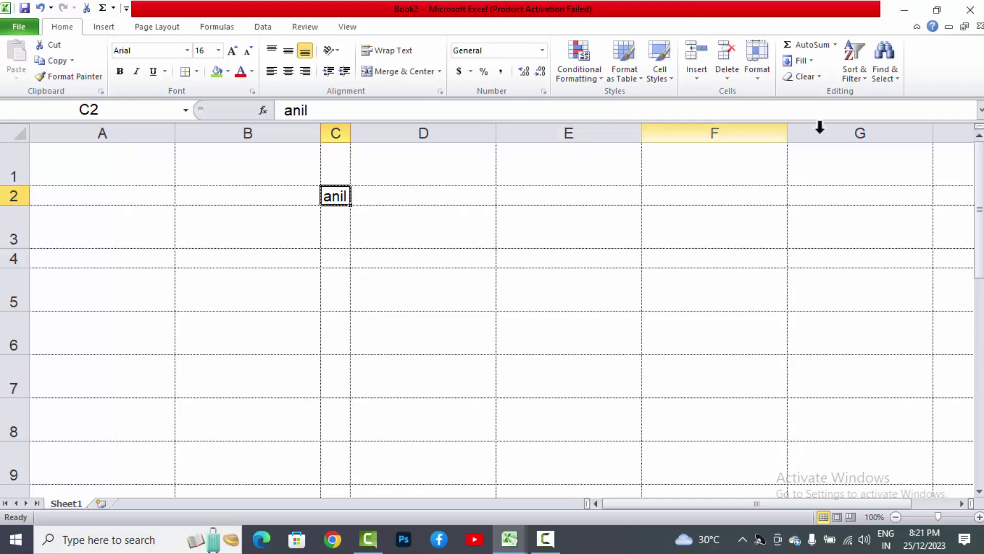
{"action": "left_click", "coordinate": [763, 82]}
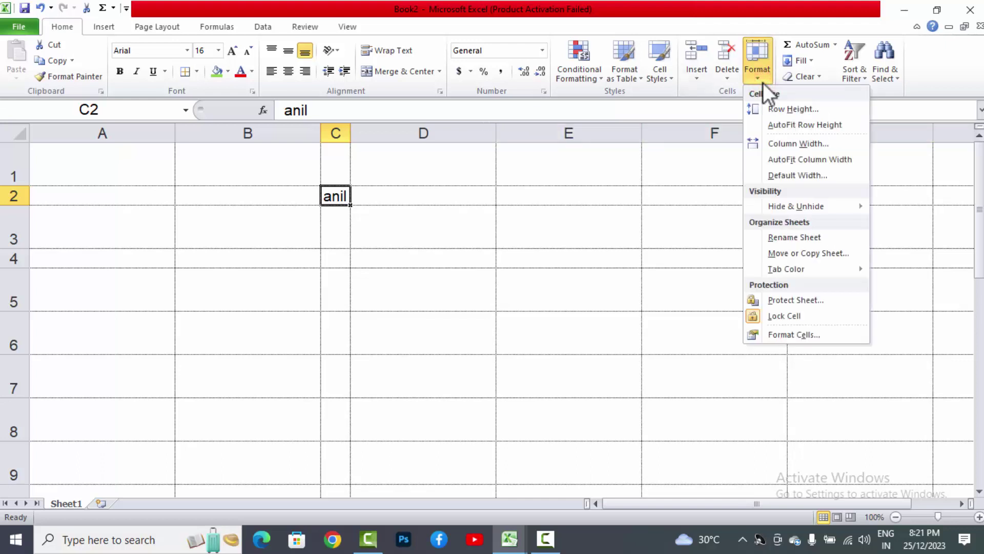
{"action": "left_click", "coordinate": [771, 145]}
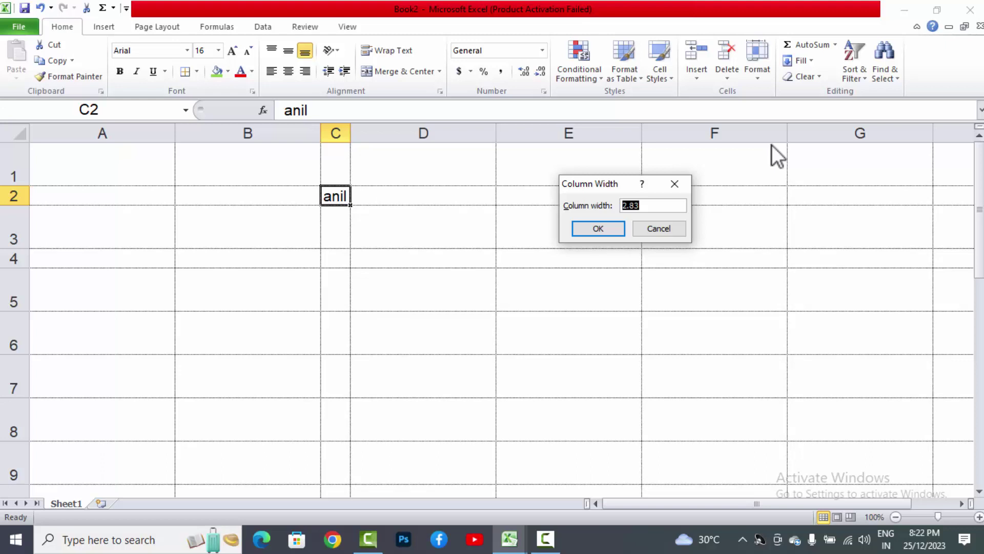
{"action": "type", "text": "17"}
{"action": "key", "text": "Return"}
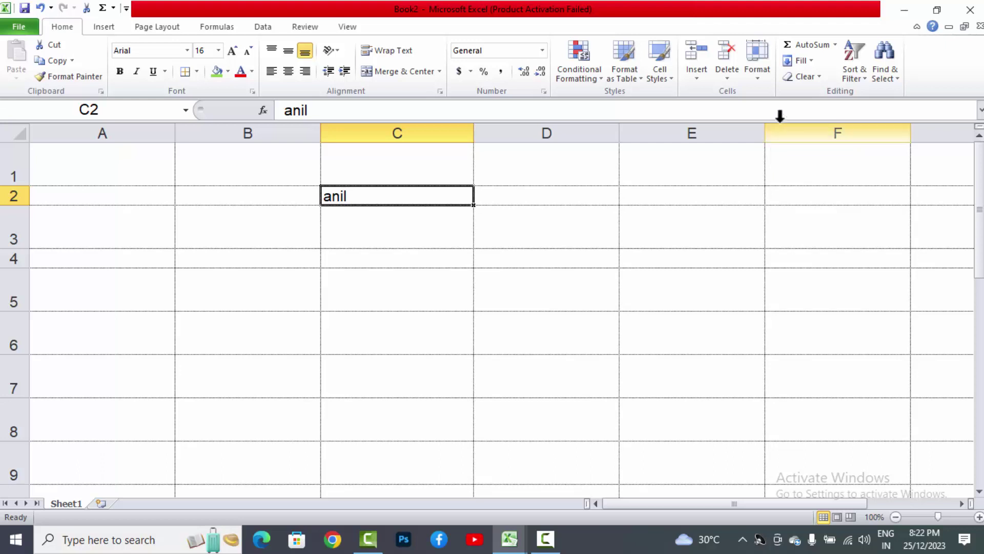
Step: Set Book2's Default Width to 18, then select cell A6 in the sales table
{"action": "left_click", "coordinate": [758, 77]}
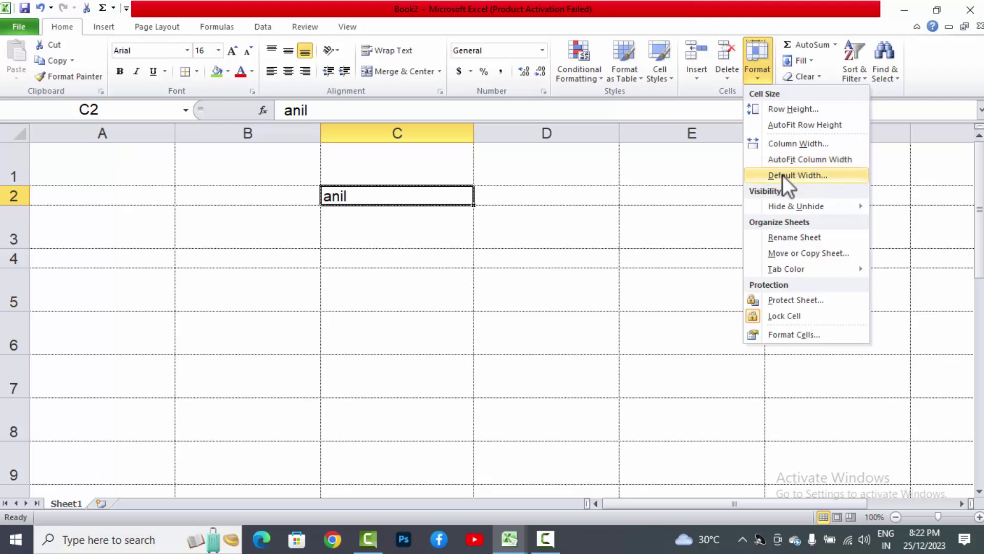
{"action": "left_click", "coordinate": [782, 174]}
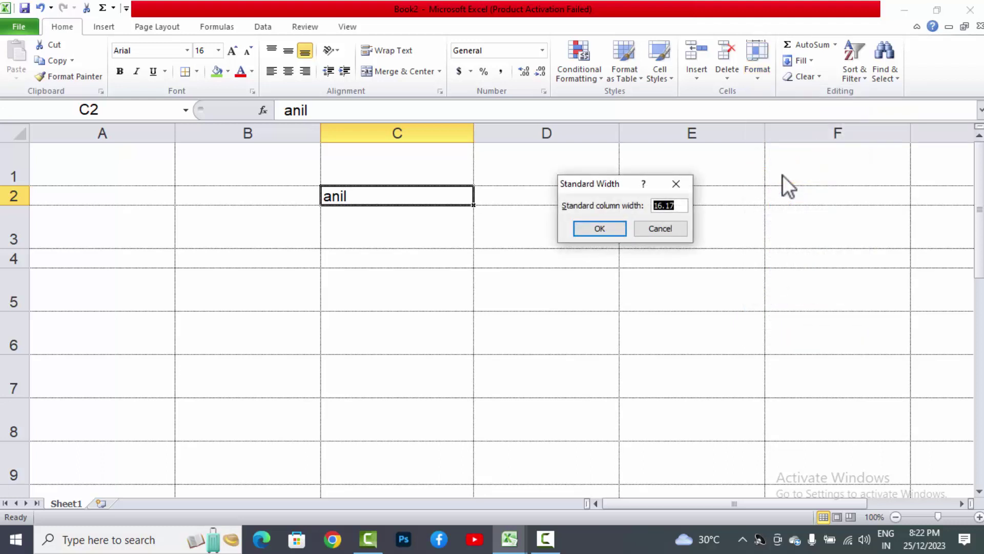
{"action": "type", "text": "16"}
{"action": "key", "text": "BackSpace"}
{"action": "type", "text": "8"}
{"action": "key", "text": "Tab"}
{"action": "key", "text": "Return"}
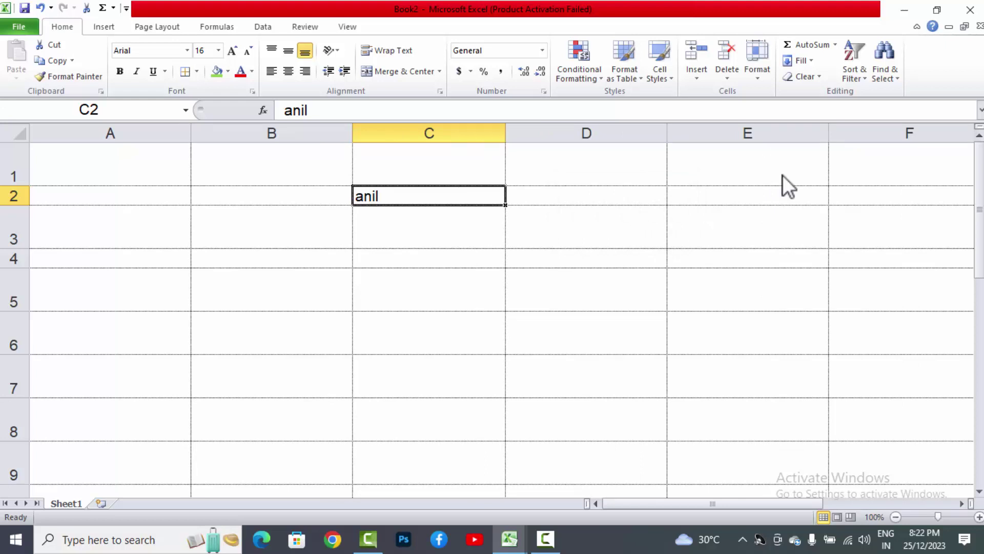
{"action": "left_click", "coordinate": [758, 75]}
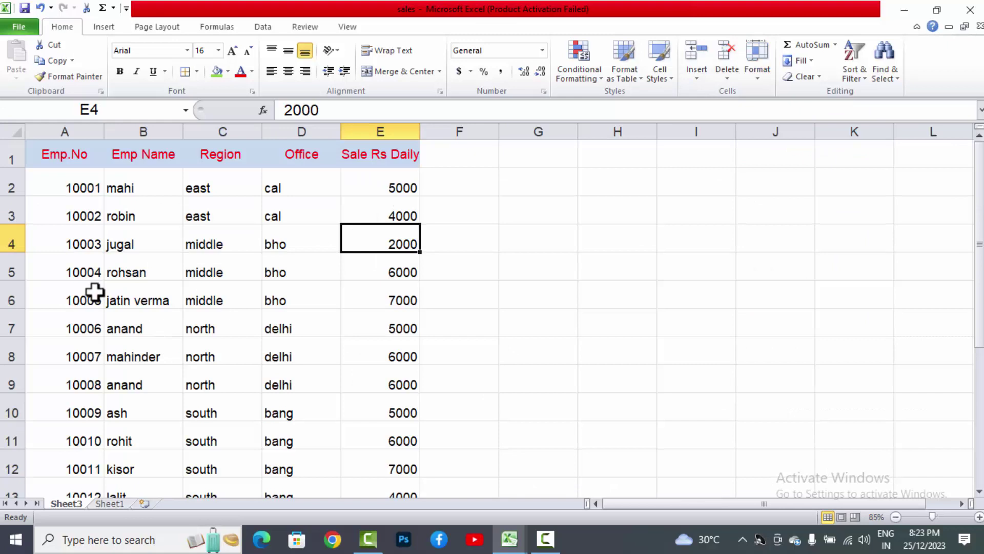
{"action": "left_click", "coordinate": [94, 291]}
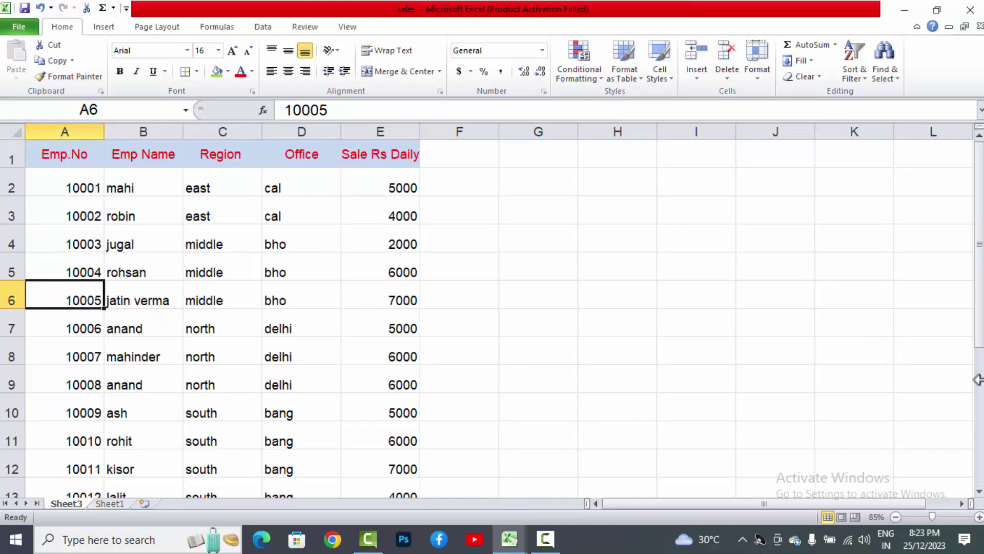
Step: Extend the selection to A5:A6 and use Hide Rows to hide rows 5 and 6
{"action": "key", "text": "shift+Up"}
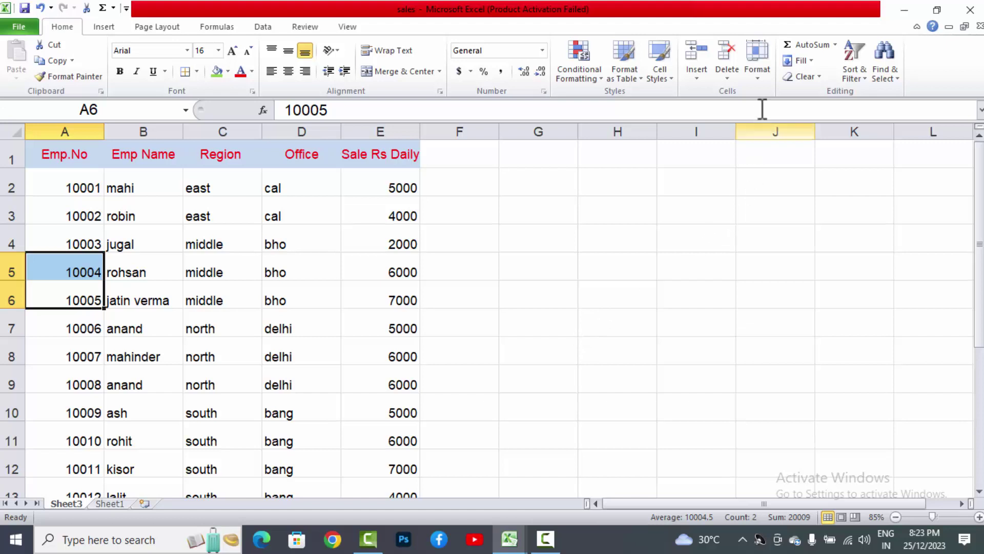
{"action": "left_click", "coordinate": [762, 84]}
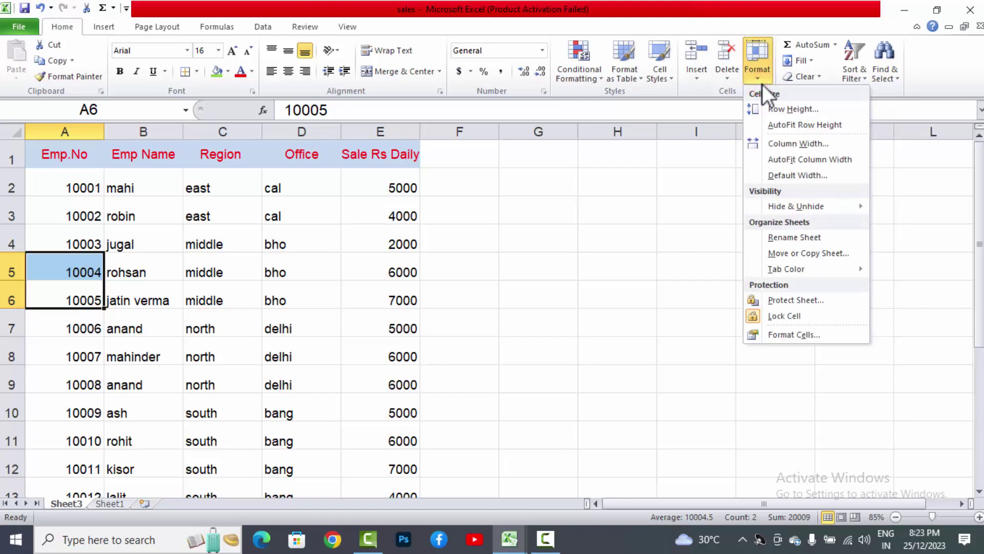
{"action": "mouse_move", "coordinate": [770, 205]}
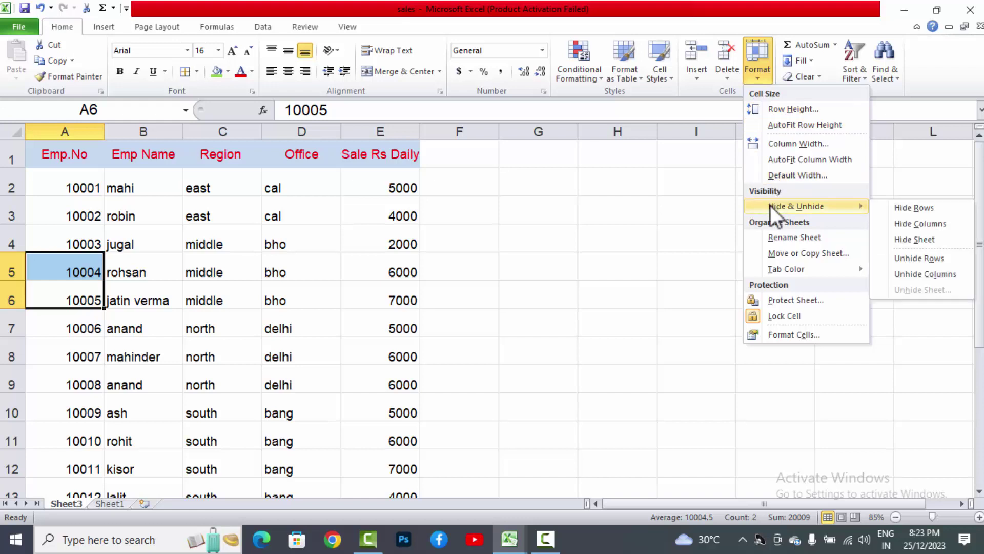
{"action": "left_click", "coordinate": [884, 206]}
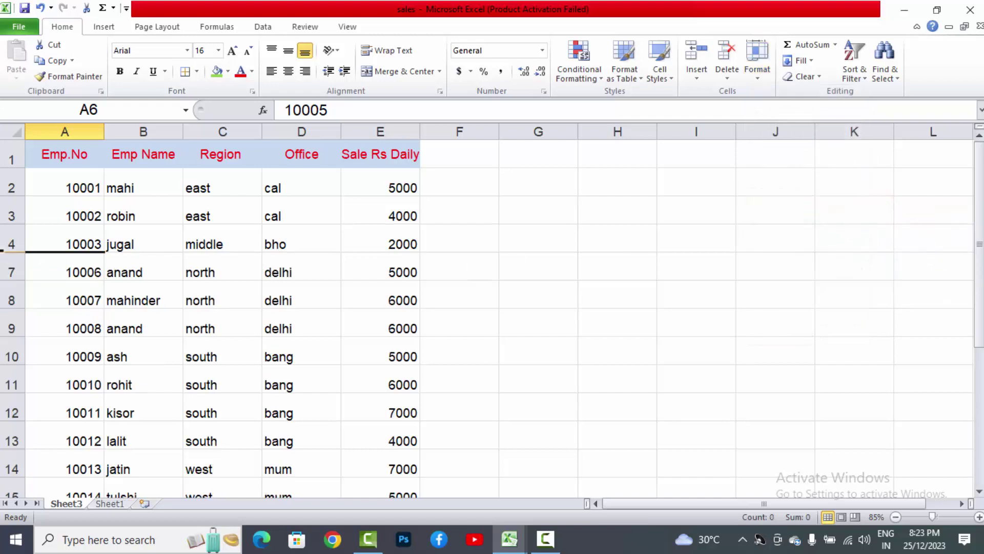
{"action": "left_click", "coordinate": [13, 253]}
{"action": "left_click_drag", "start_coordinate": [10, 224], "coordinate": [10, 224]}
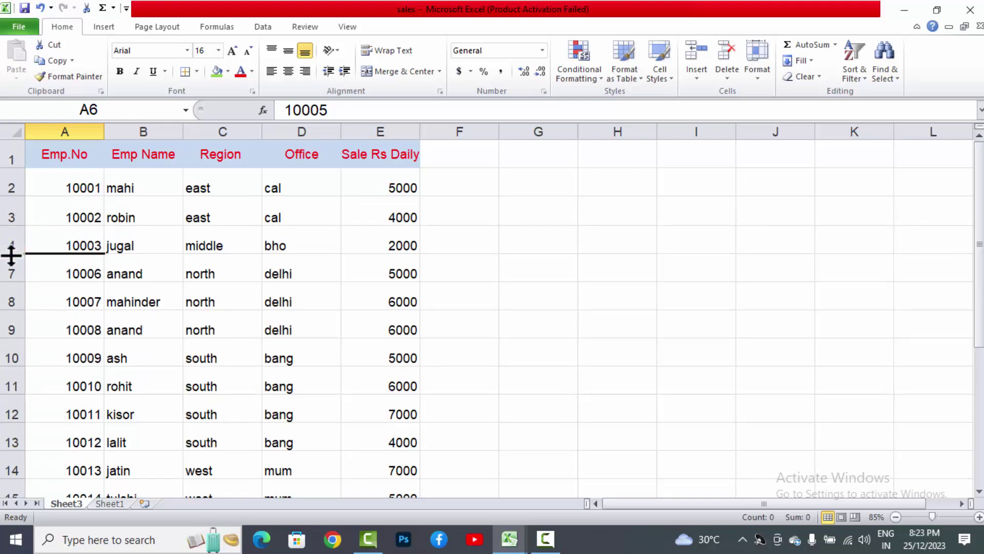
{"action": "left_click_drag", "start_coordinate": [11, 254], "coordinate": [21, 293]}
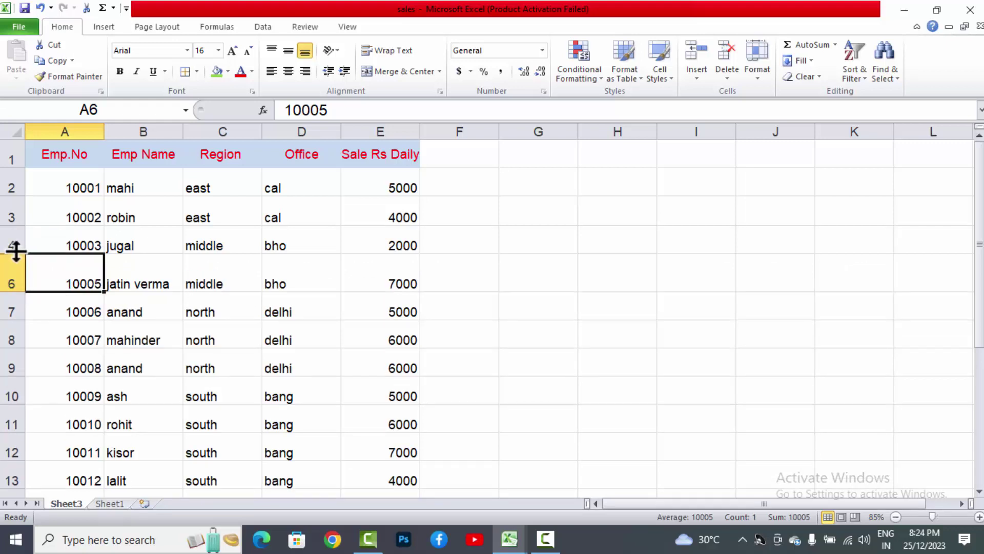
{"action": "left_click_drag", "start_coordinate": [16, 257], "coordinate": [19, 281]}
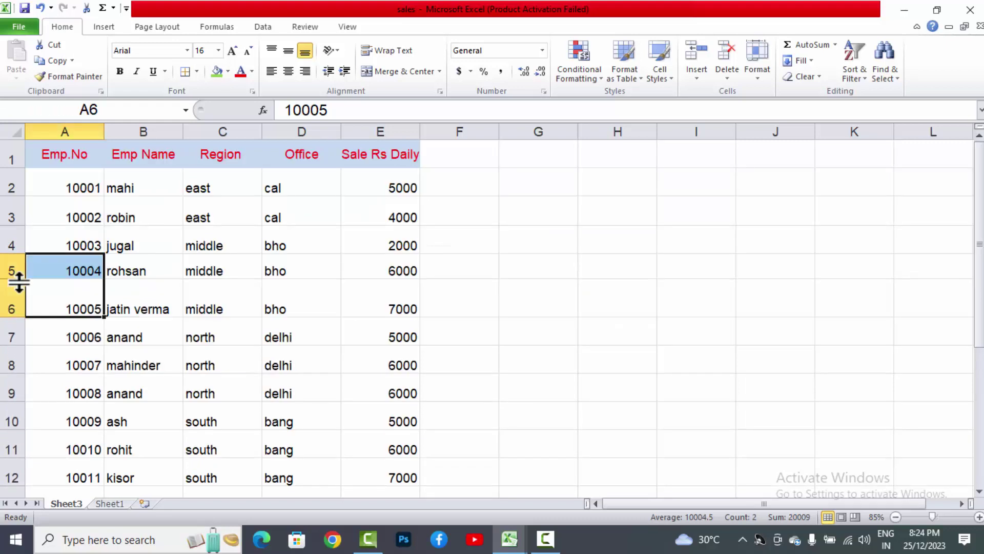
{"action": "key", "text": "ctrl+z"}
{"action": "key", "text": "ctrl+9"}
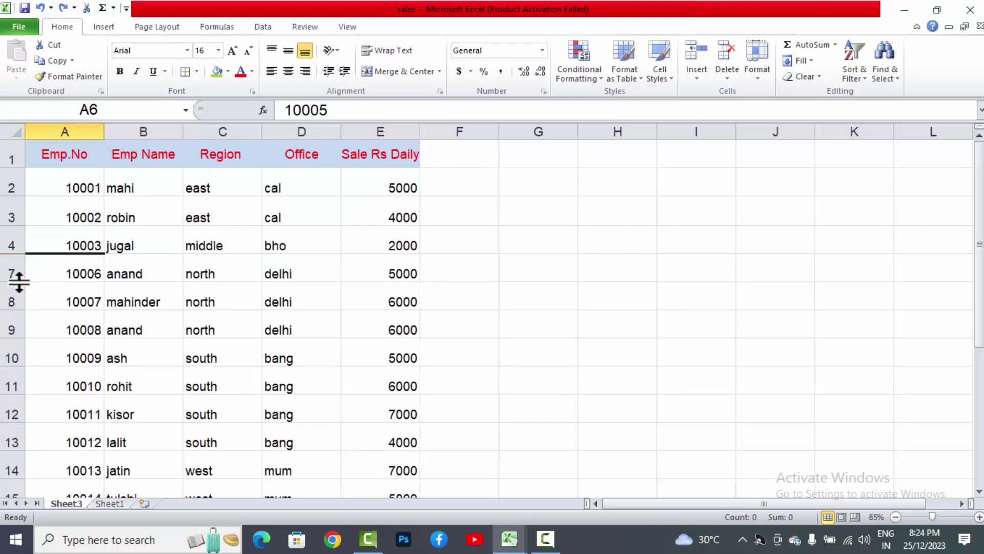
{"action": "left_click", "coordinate": [68, 240]}
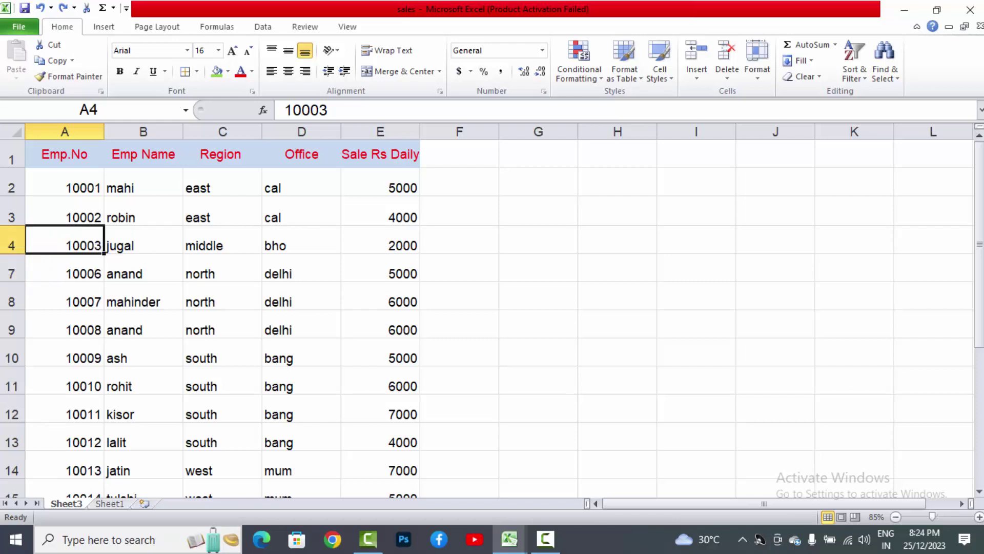
Step: Select A4:A7 across the hidden rows and use Unhide Rows to show rows 5 and 6
{"action": "left_click_drag", "start_coordinate": [65, 239], "coordinate": [65, 267]}
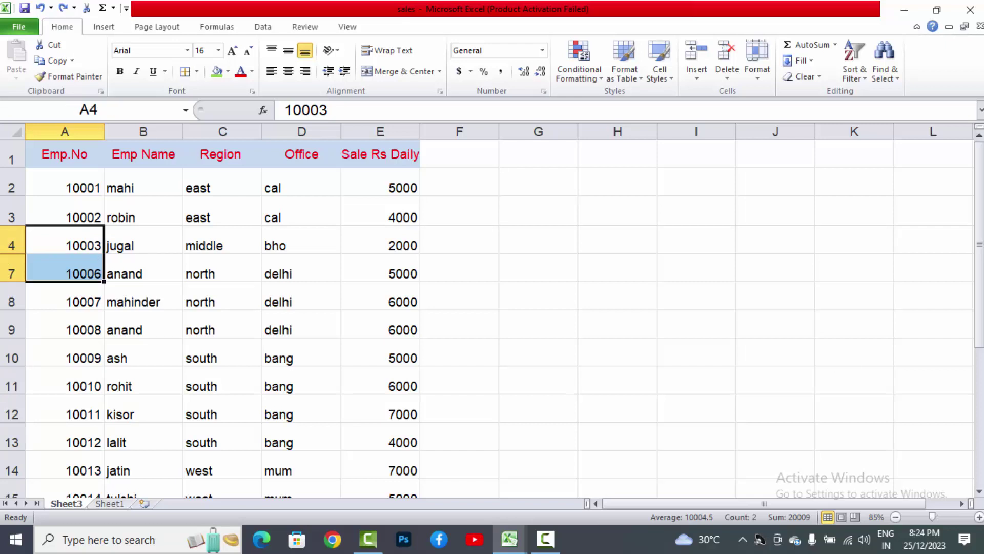
{"action": "left_click", "coordinate": [762, 76]}
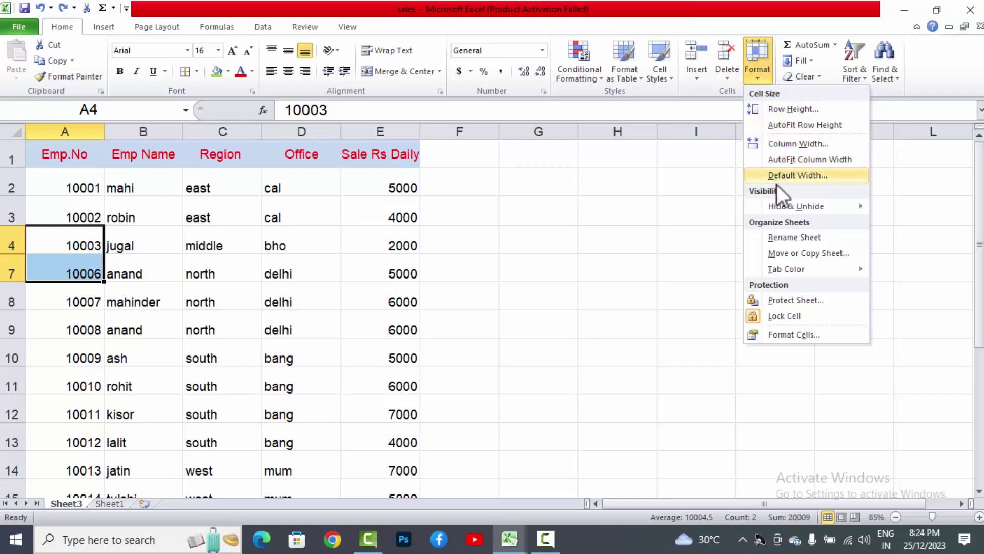
{"action": "mouse_move", "coordinate": [781, 201]}
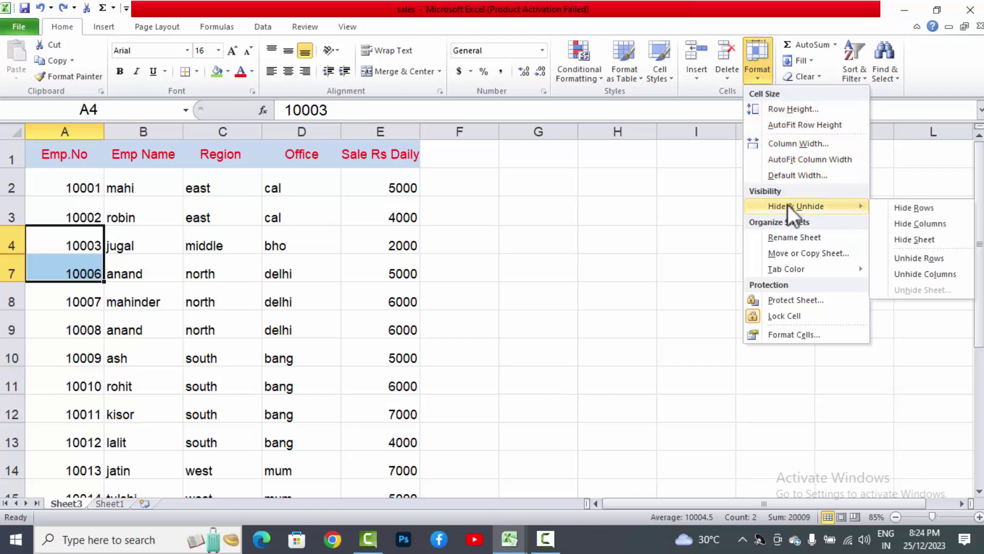
{"action": "left_click", "coordinate": [908, 258]}
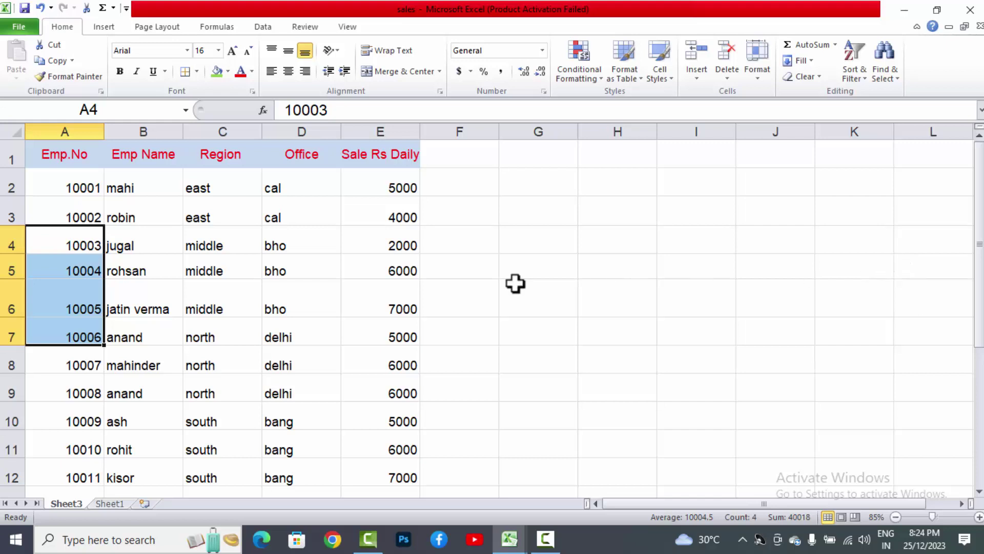
Step: Select C4:D4 and use Hide Columns to hide the Region and Office columns
{"action": "left_click", "coordinate": [305, 235]}
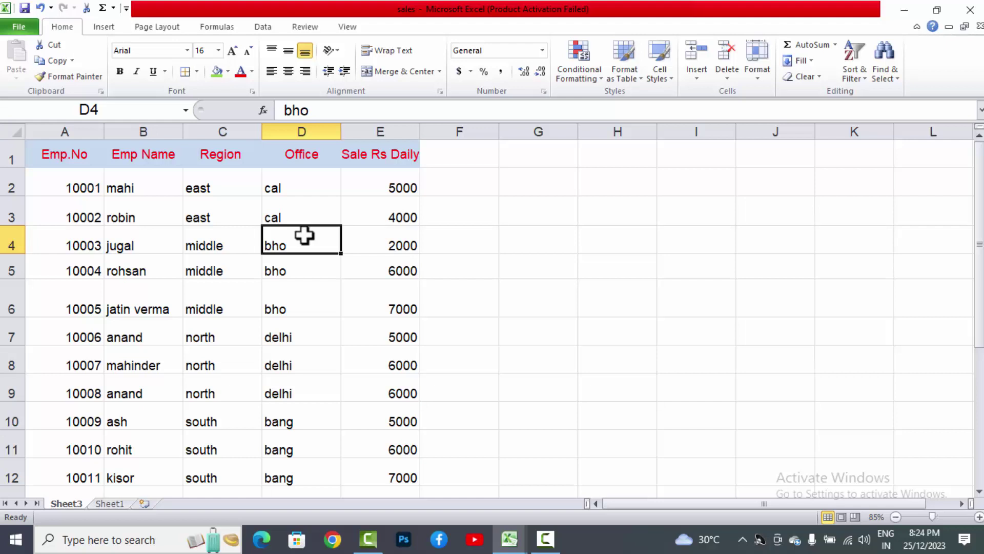
{"action": "key", "text": "shift+Left"}
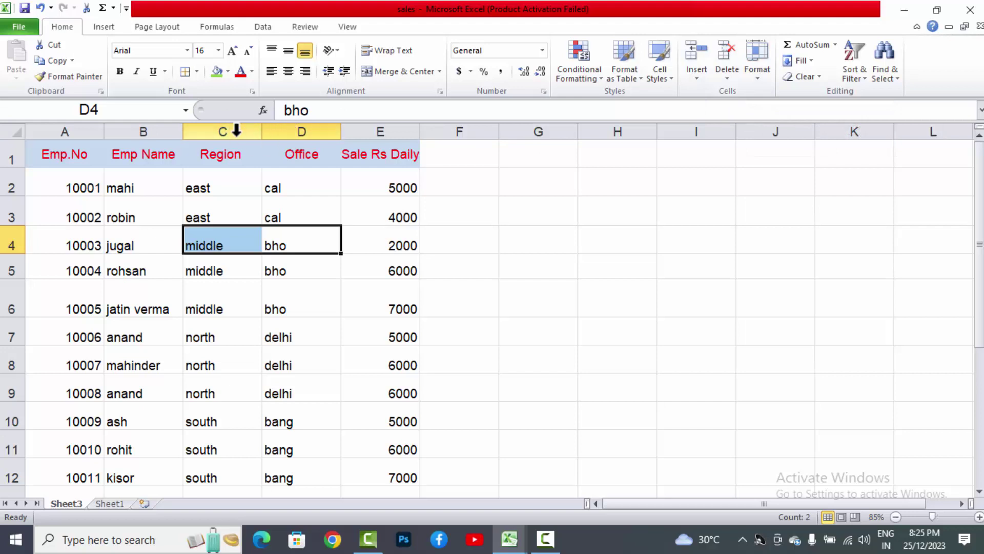
{"action": "left_click", "coordinate": [761, 80]}
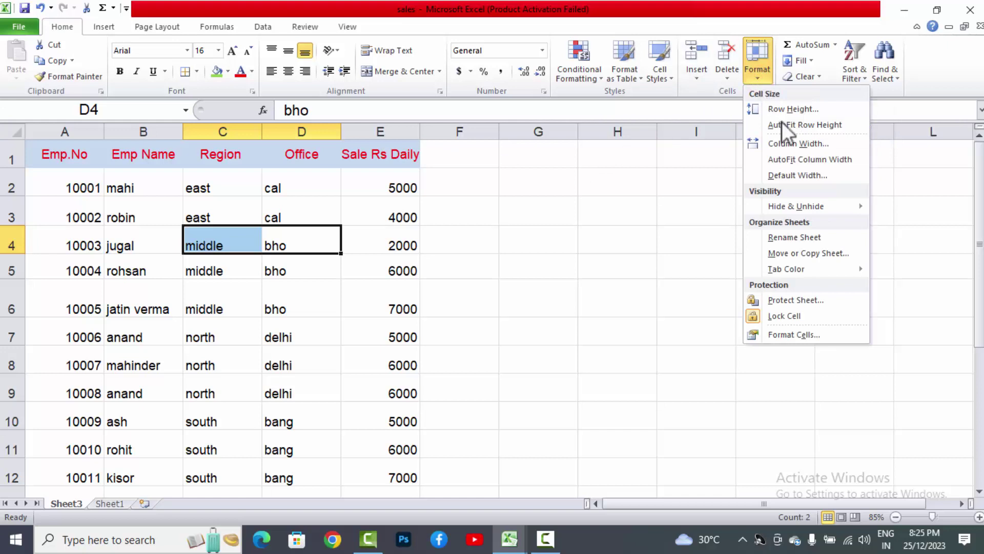
{"action": "mouse_move", "coordinate": [798, 208]}
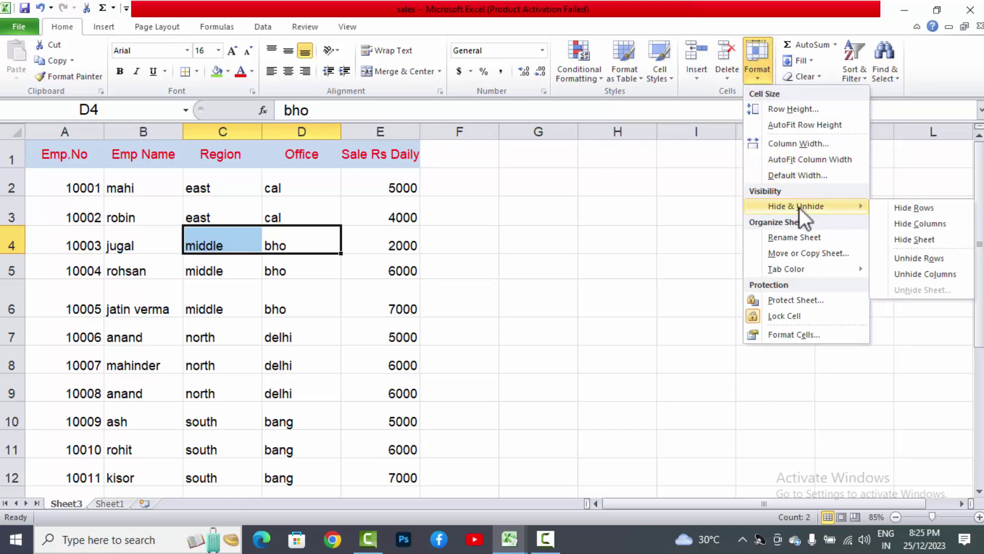
{"action": "left_click", "coordinate": [892, 230]}
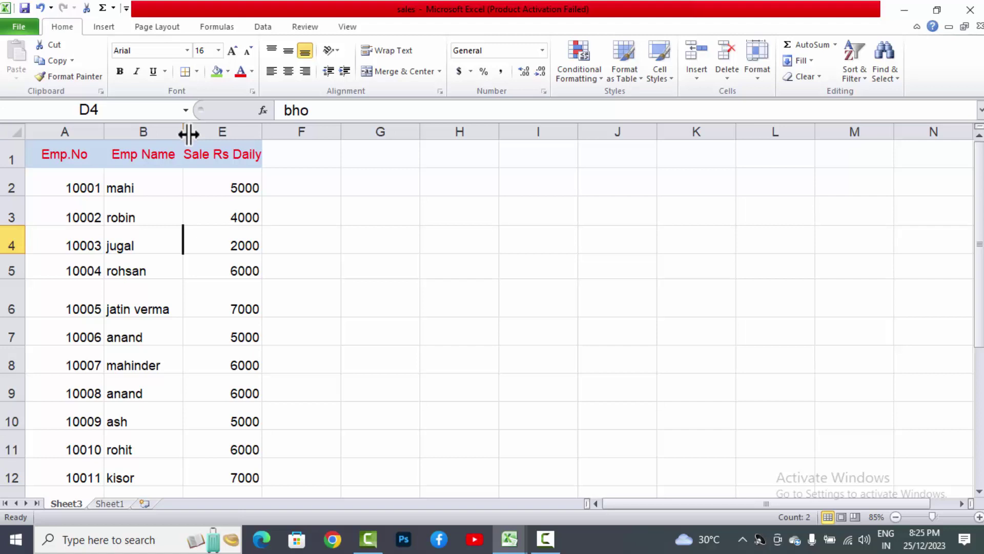
Step: Select B2 through E2 and unhide columns C and D, restoring Region and Office
{"action": "left_click_drag", "start_coordinate": [189, 134], "coordinate": [216, 136]}
{"action": "key", "text": "ctrl+z"}
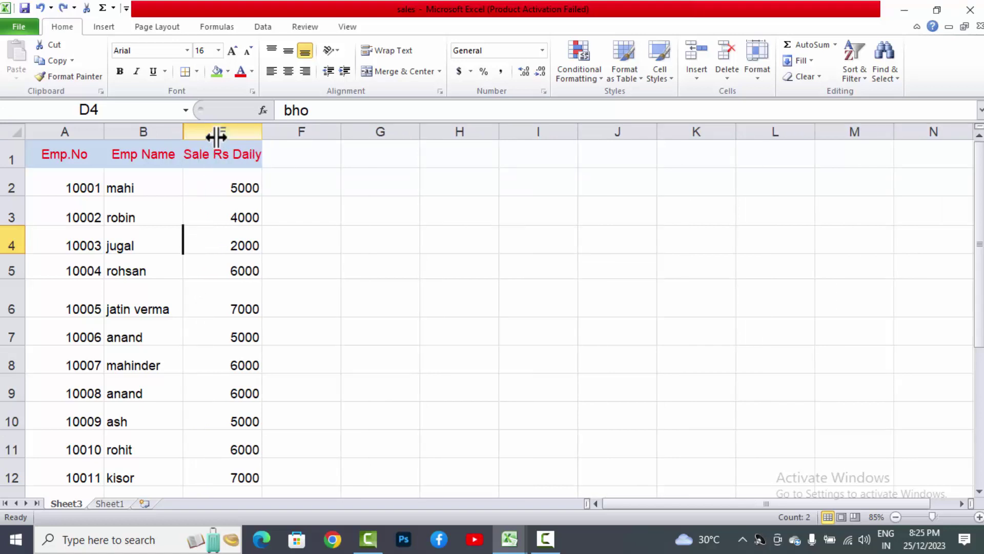
{"action": "left_click", "coordinate": [164, 188]}
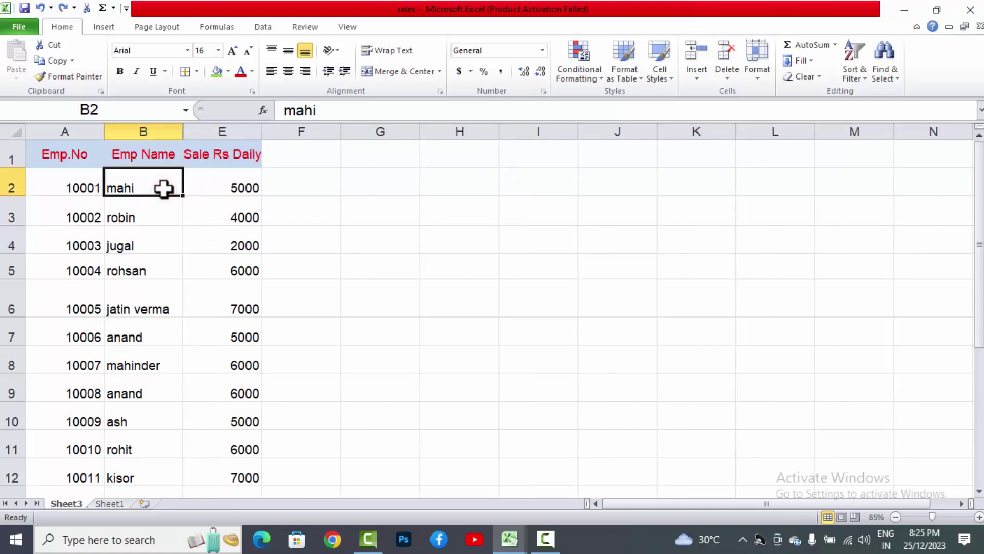
{"action": "key", "text": "shift+Right"}
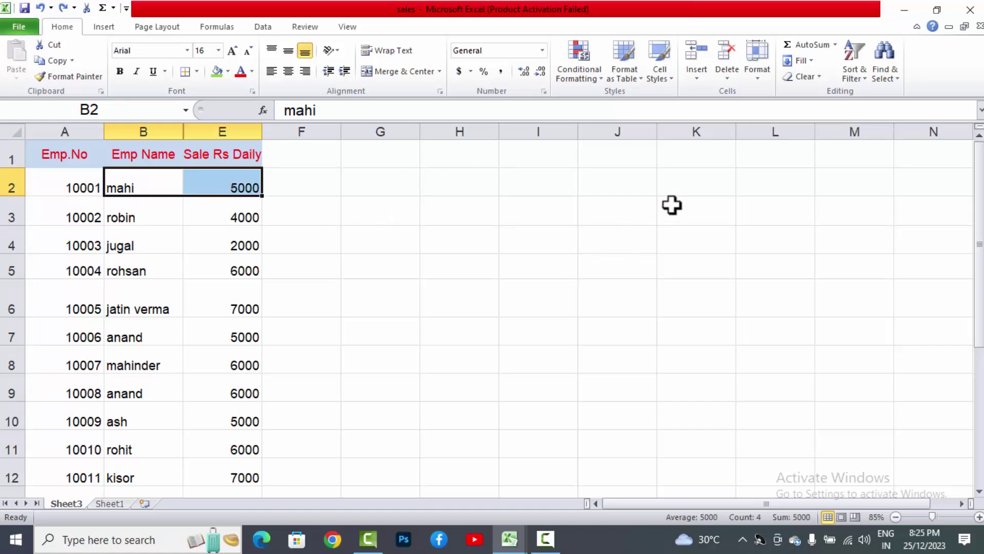
{"action": "left_click", "coordinate": [756, 77]}
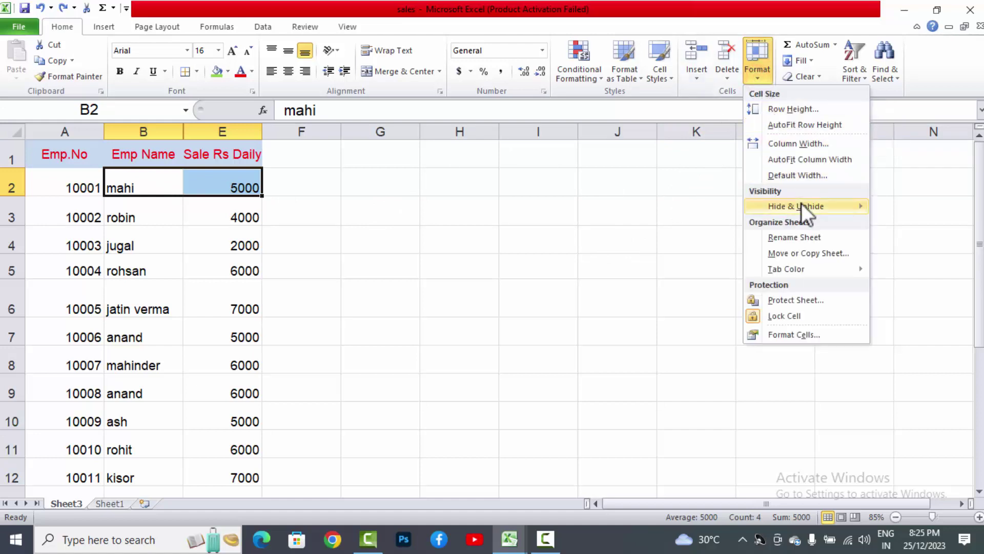
{"action": "mouse_move", "coordinate": [801, 205]}
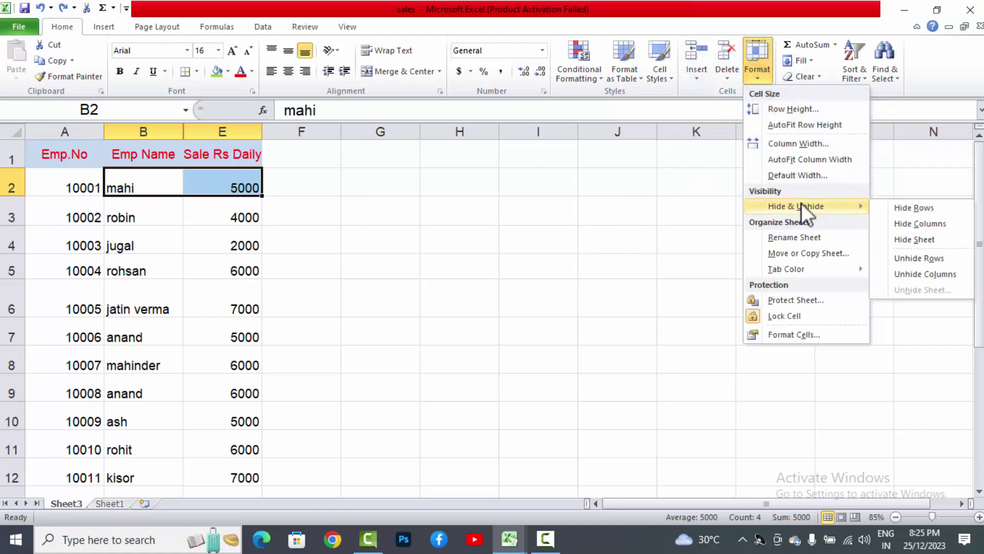
{"action": "left_click", "coordinate": [939, 274]}
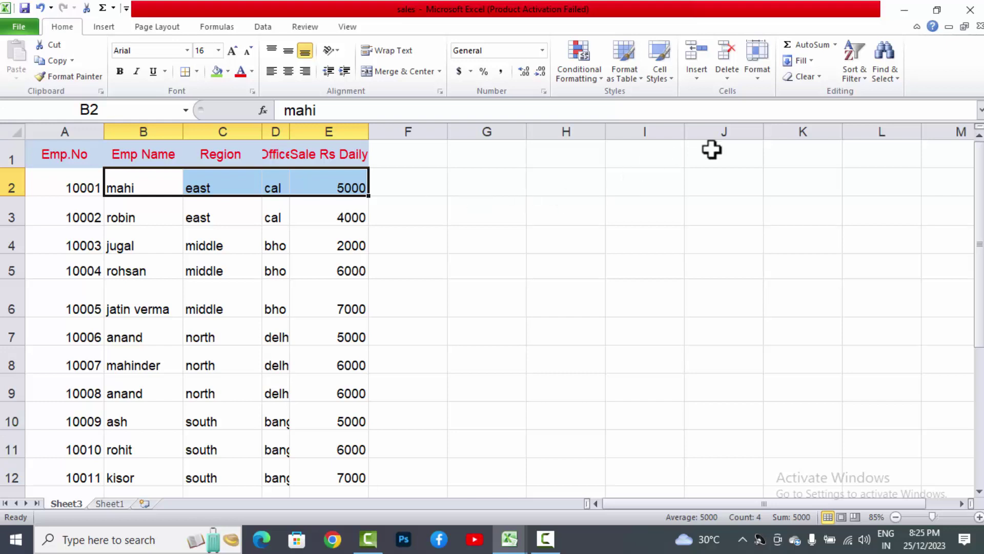
{"action": "left_click", "coordinate": [758, 72]}
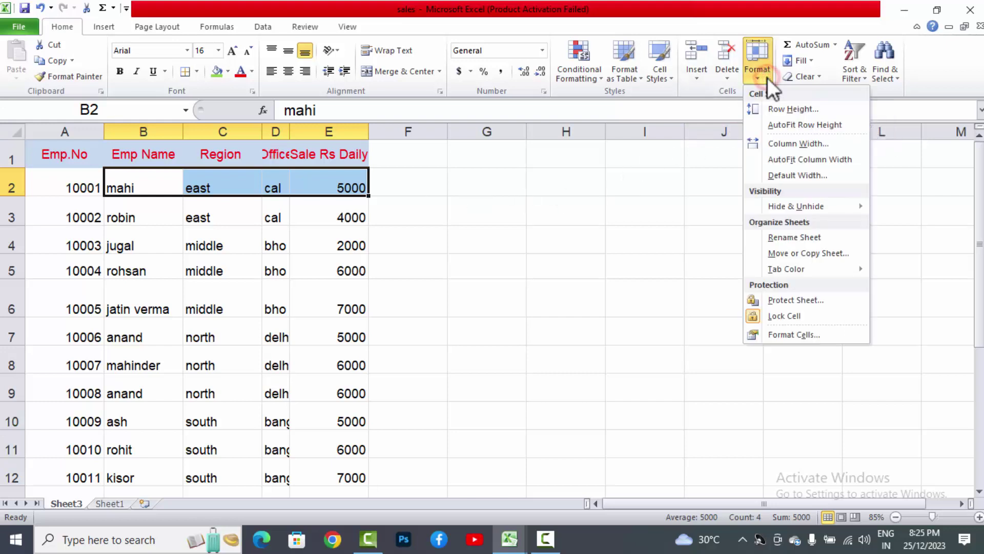
{"action": "mouse_move", "coordinate": [794, 203]}
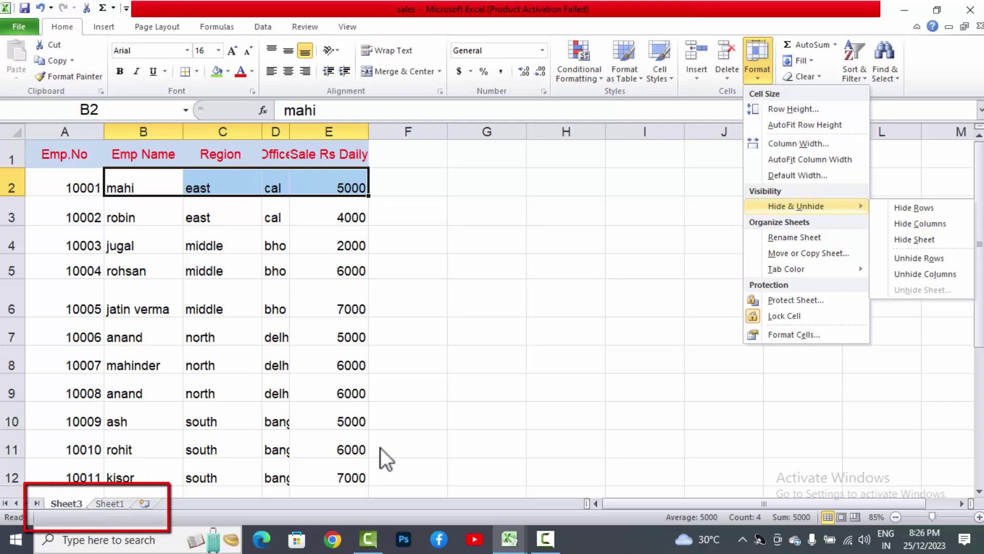
{"action": "left_click", "coordinate": [946, 241]}
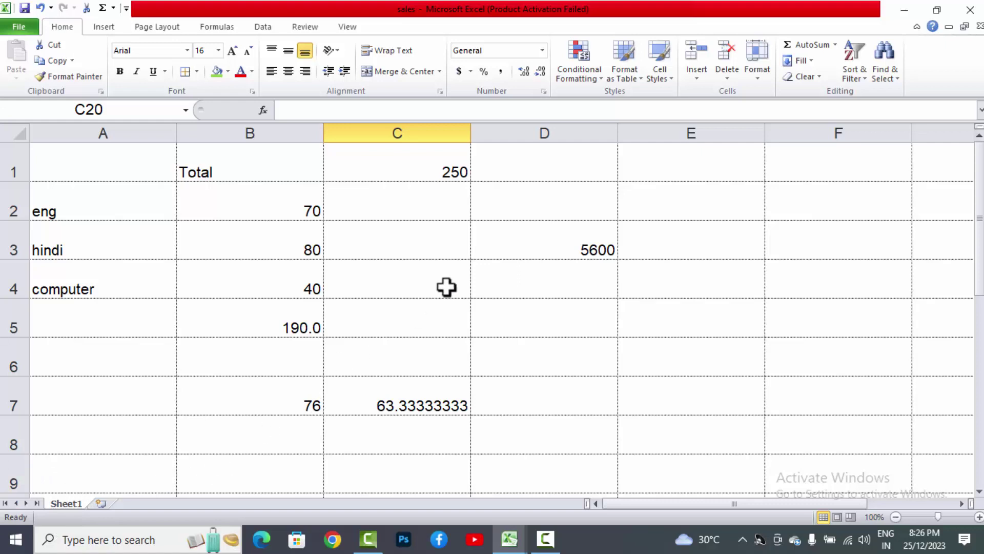
{"action": "left_click", "coordinate": [771, 83]}
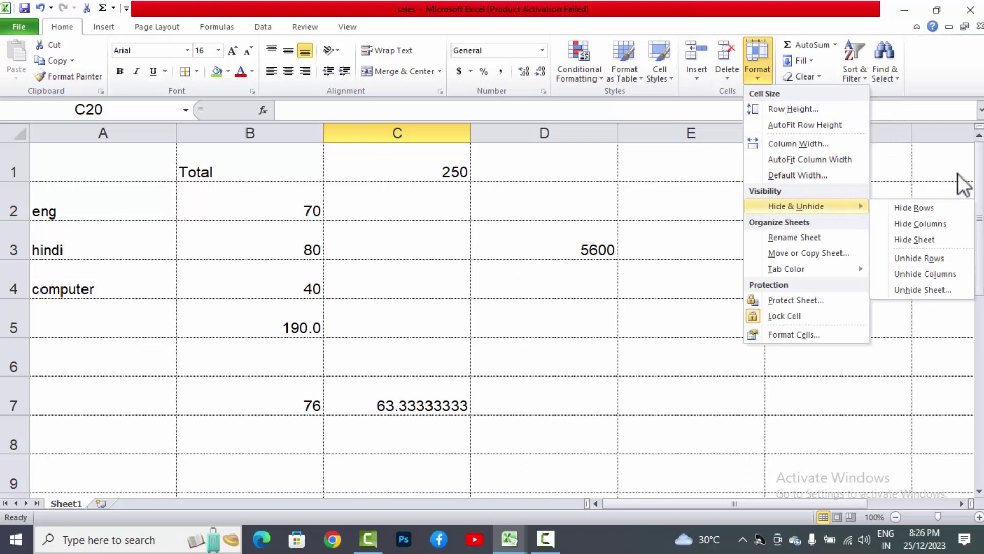
{"action": "left_click", "coordinate": [937, 289]}
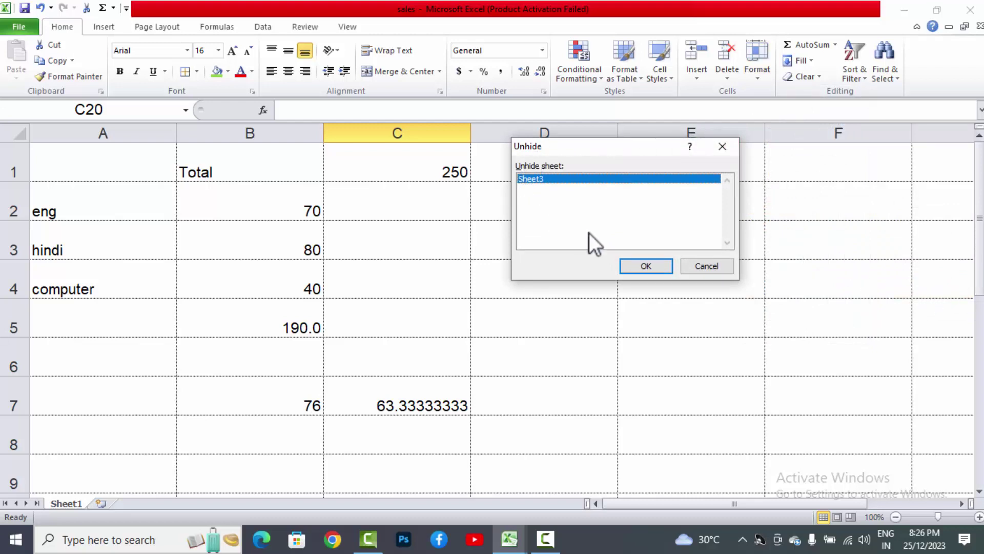
{"action": "left_click", "coordinate": [648, 265]}
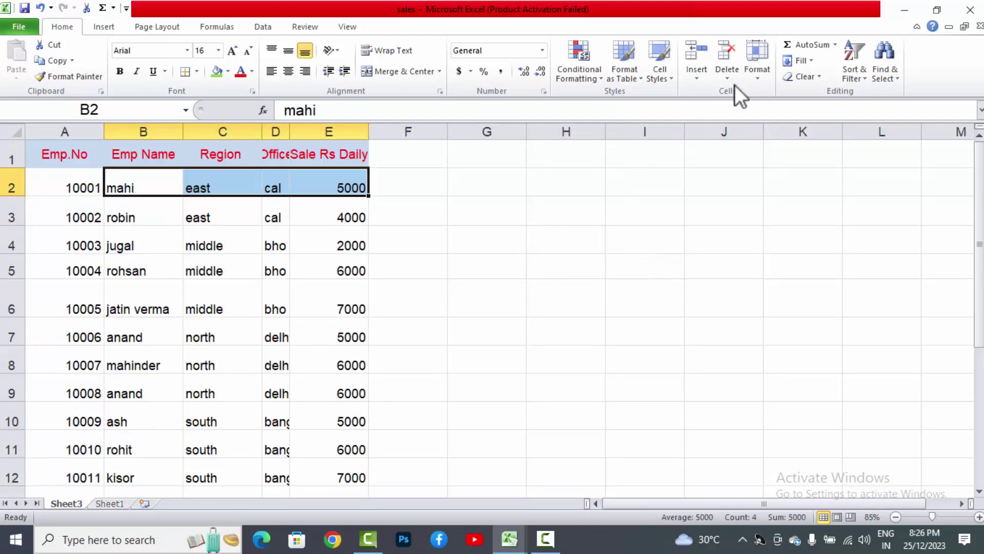
Step: Rename the Sheet3 tab to 'sales' via Format > Rename Sheet, then display Sheet1
{"action": "left_click", "coordinate": [757, 81]}
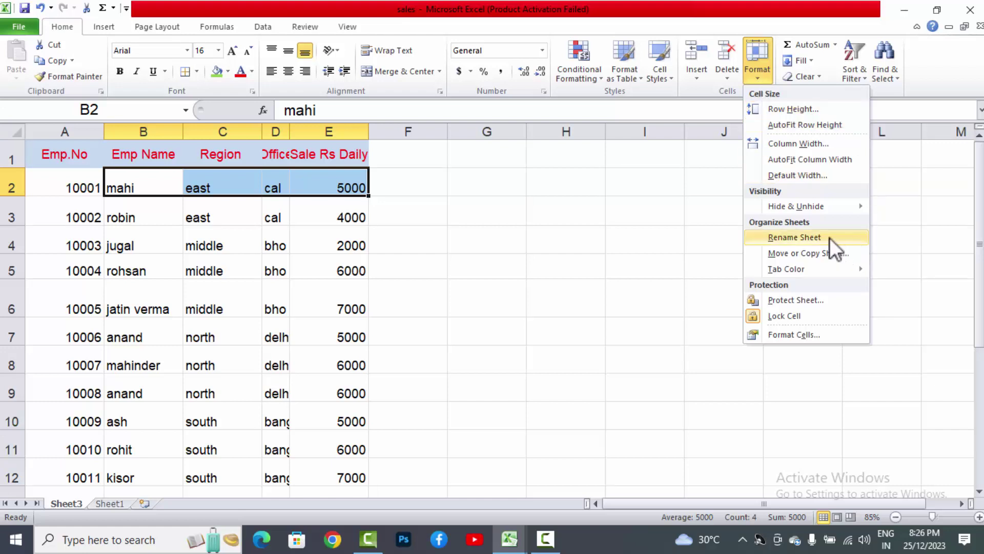
{"action": "left_click", "coordinate": [795, 237]}
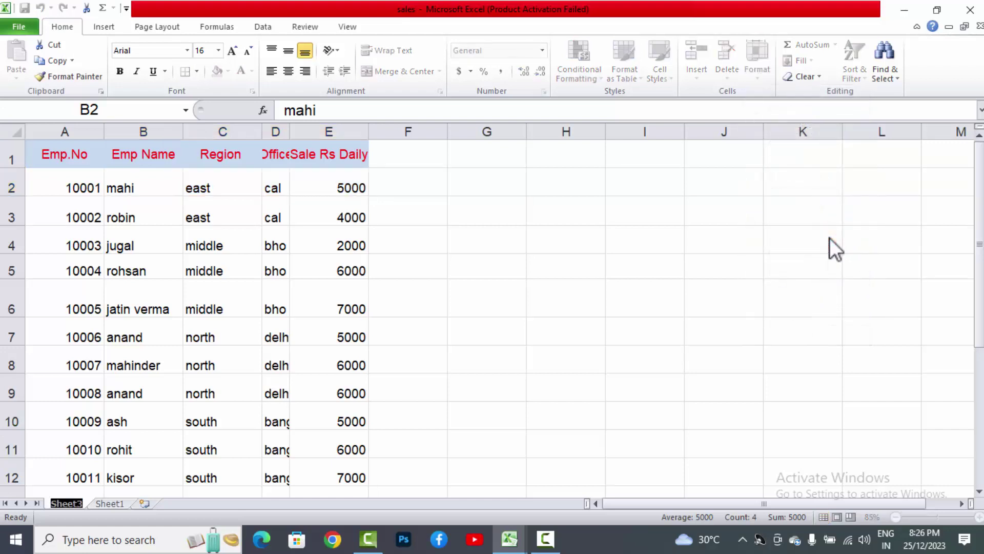
{"action": "type", "text": "sales"}
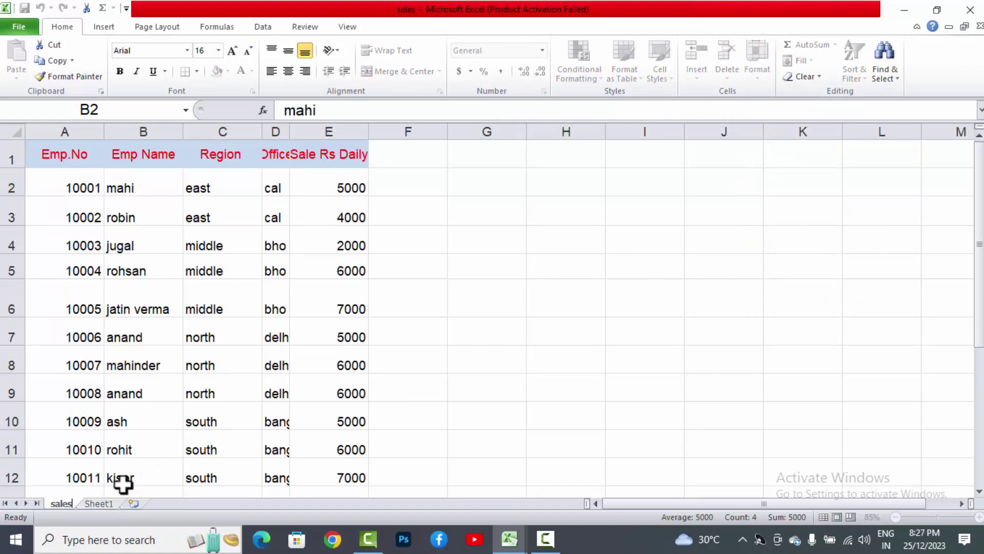
{"action": "key", "text": "Return"}
{"action": "left_click", "coordinate": [94, 503]}
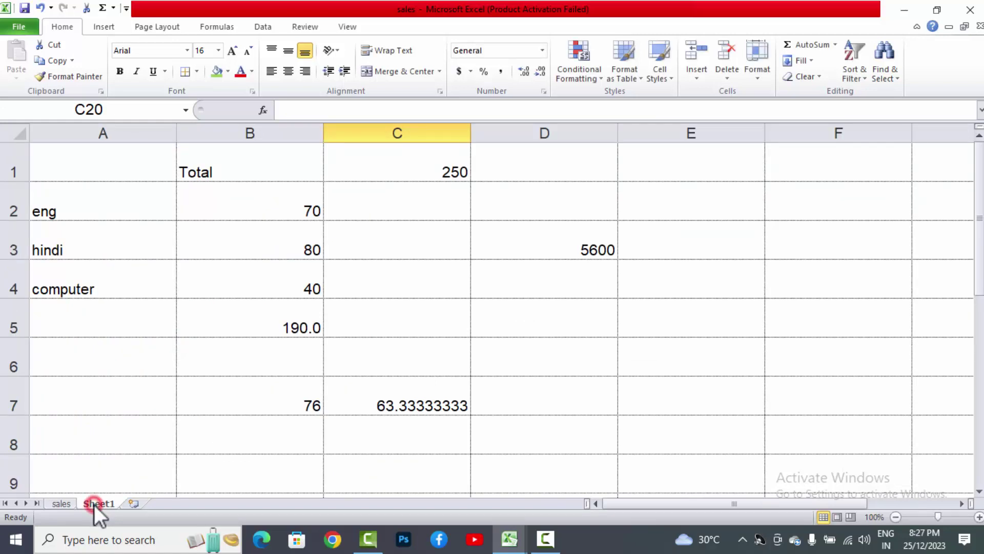
Step: Colour the Sheet1 tab red
{"action": "right_click", "coordinate": [93, 503]}
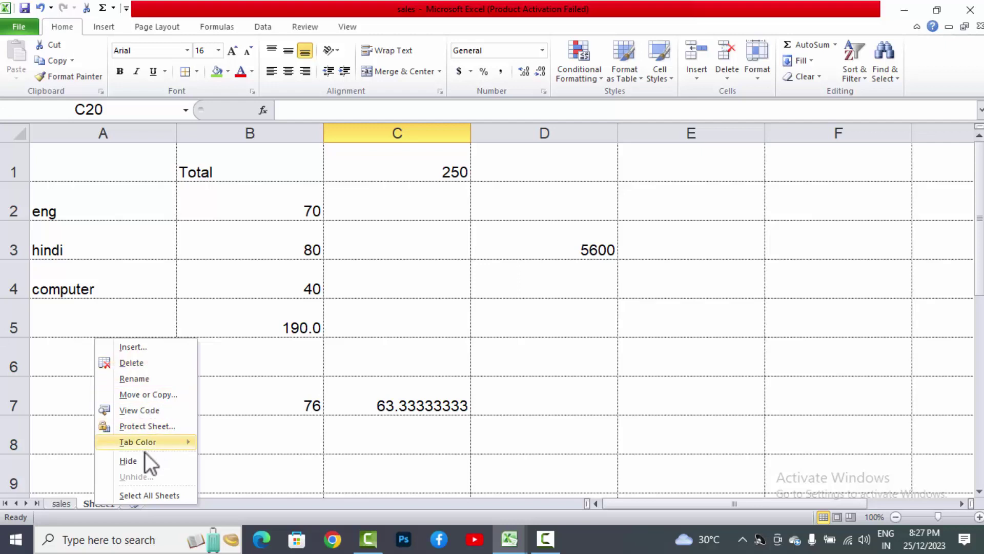
{"action": "mouse_move", "coordinate": [145, 448]}
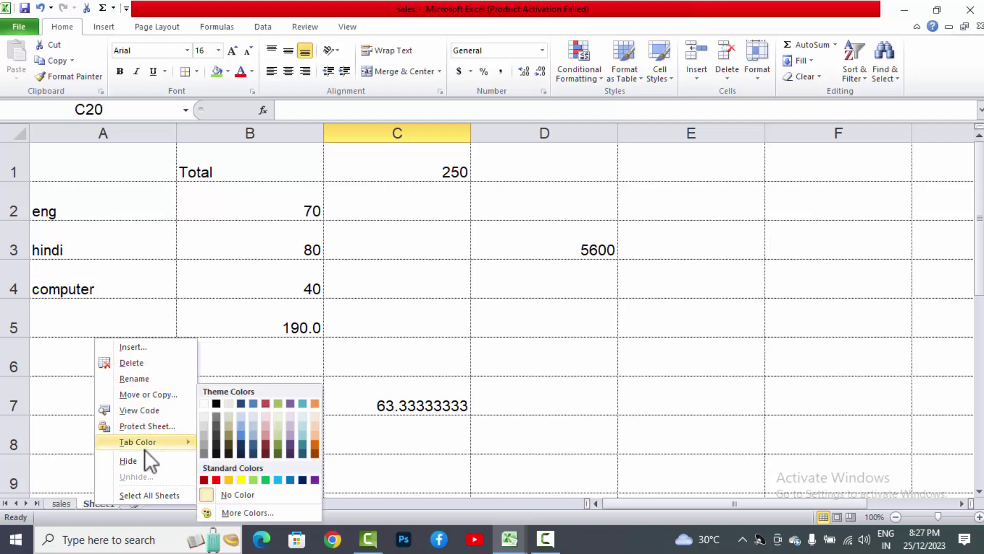
{"action": "left_click", "coordinate": [217, 480]}
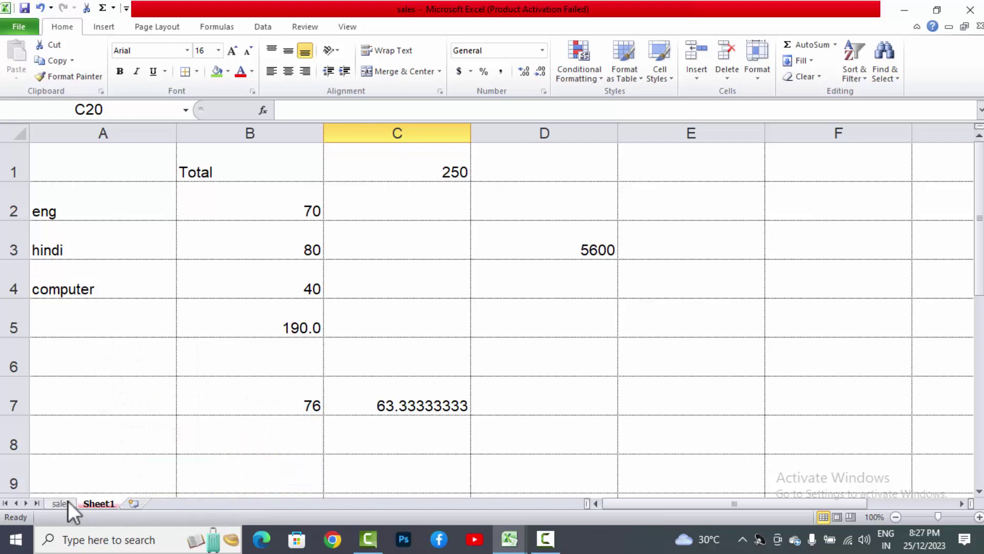
Step: Colour the sales tab green, then return to Sheet1
{"action": "left_click", "coordinate": [69, 501]}
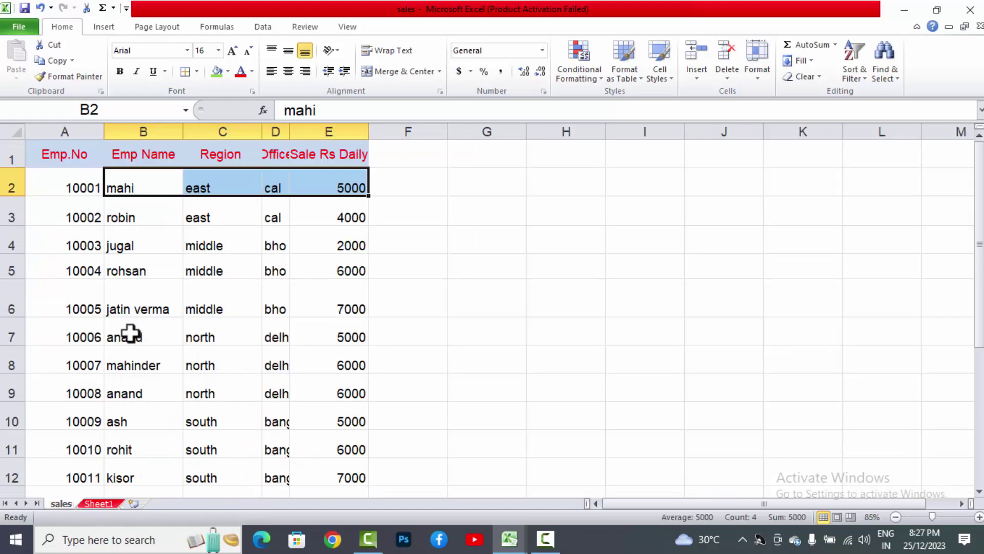
{"action": "right_click", "coordinate": [69, 503]}
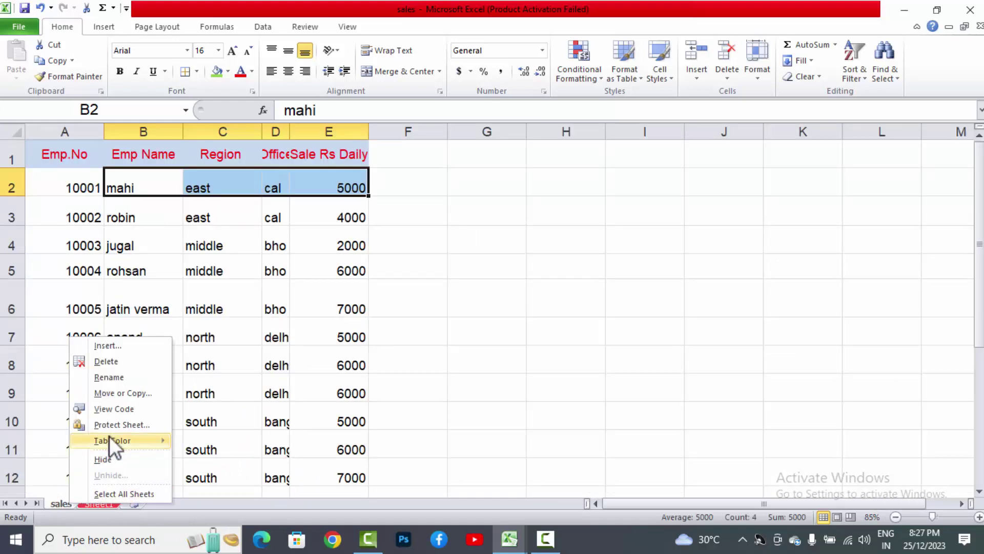
{"action": "mouse_move", "coordinate": [110, 436]}
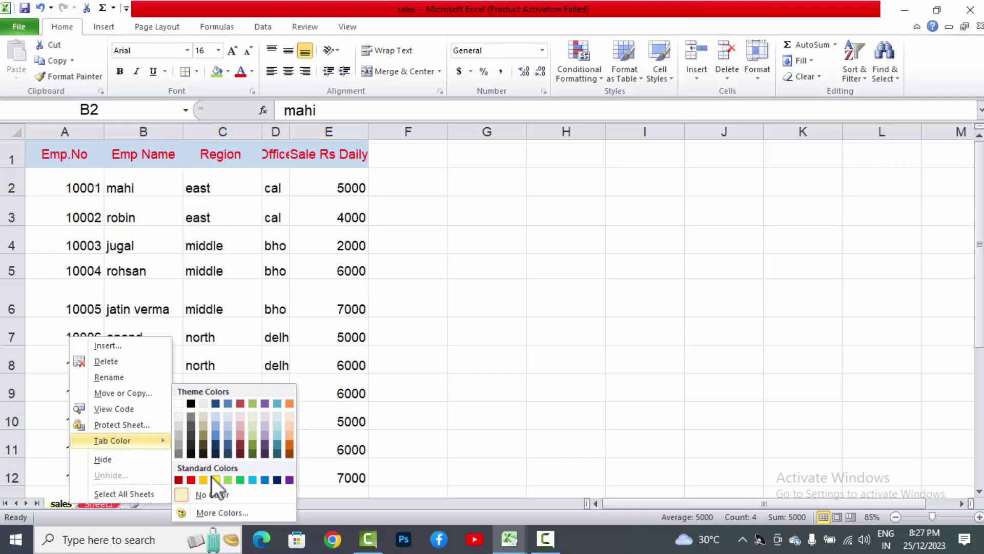
{"action": "left_click", "coordinate": [238, 479]}
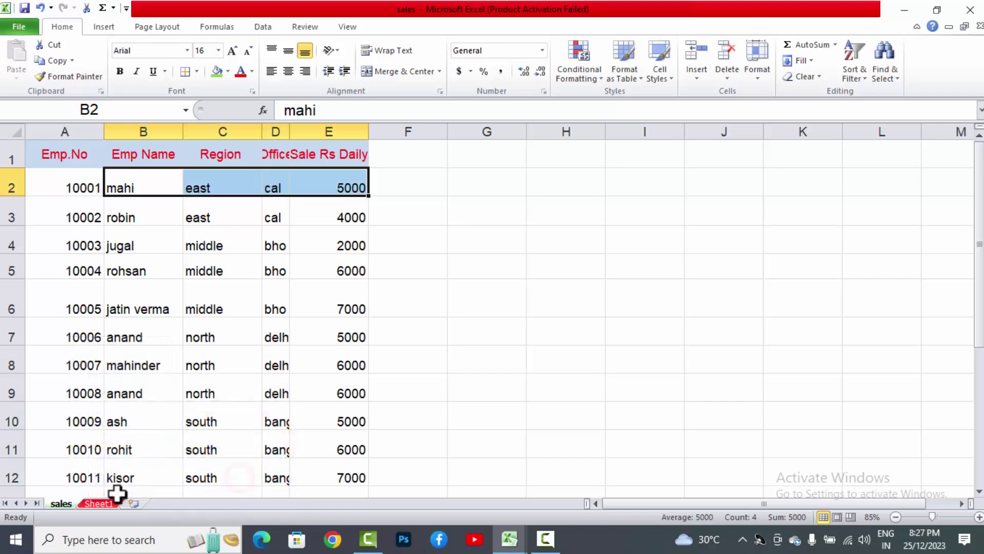
{"action": "left_click", "coordinate": [99, 504]}
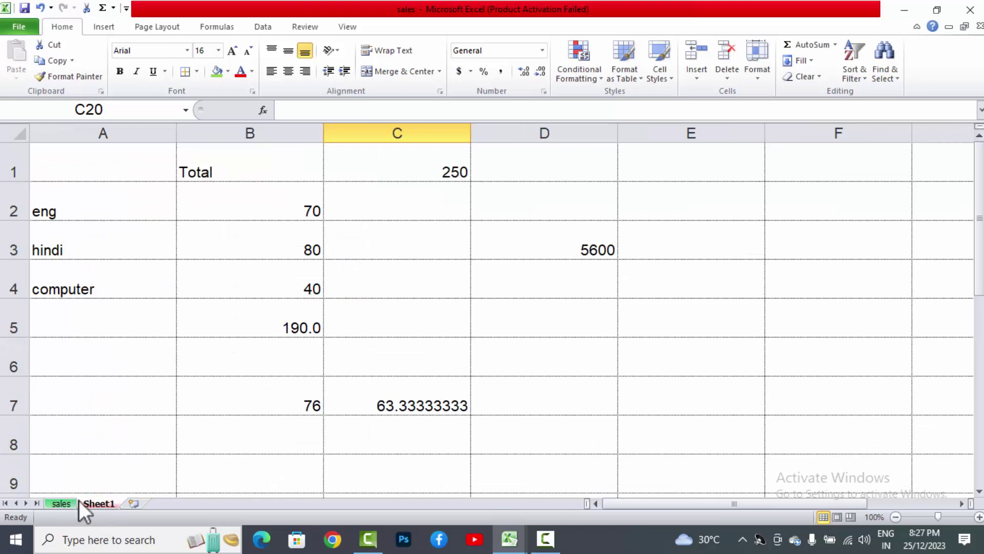
Step: Rename the Sheet1 tab to 'pur' and switch to the sales sheet
{"action": "right_click", "coordinate": [90, 502]}
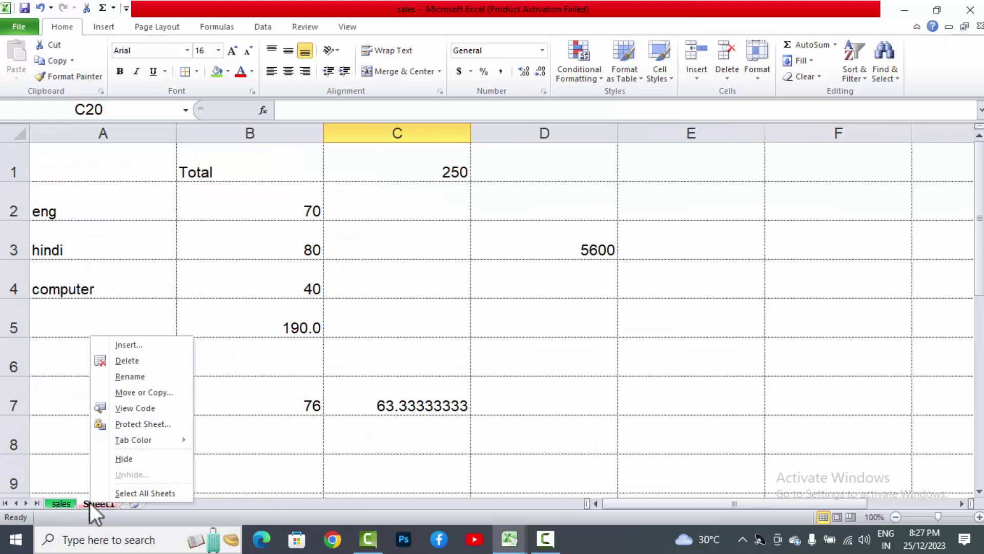
{"action": "left_click", "coordinate": [138, 374]}
{"action": "type", "text": "pur"}
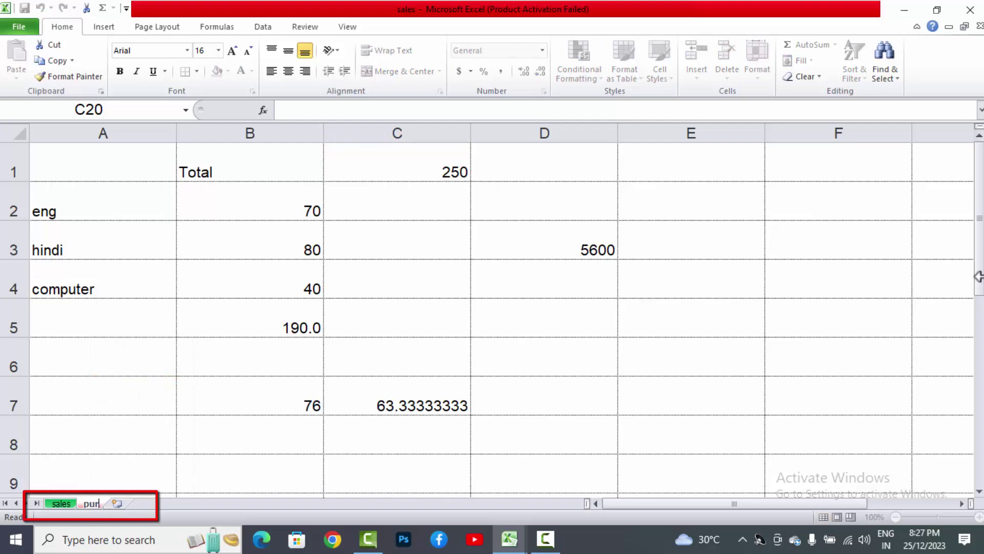
{"action": "key", "text": "Return"}
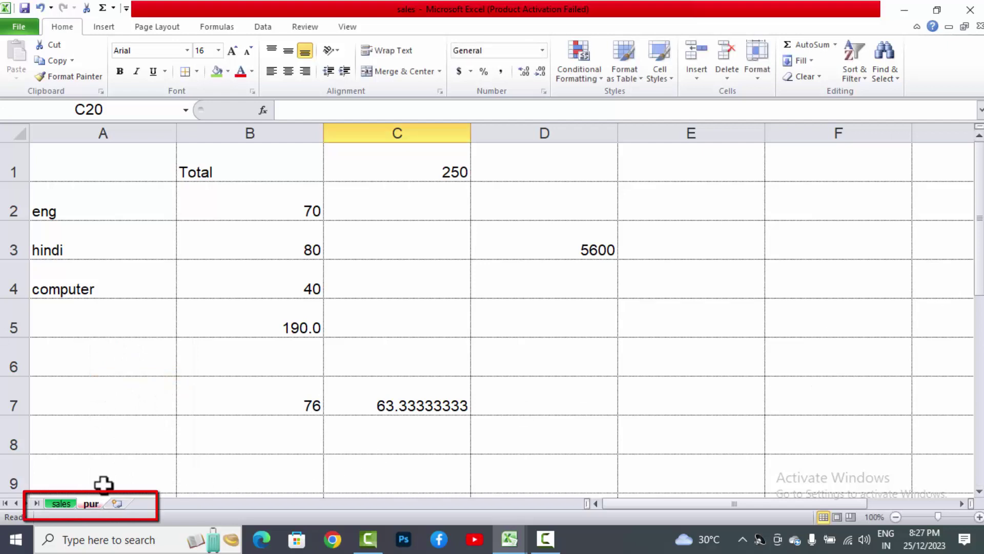
{"action": "left_click", "coordinate": [66, 503]}
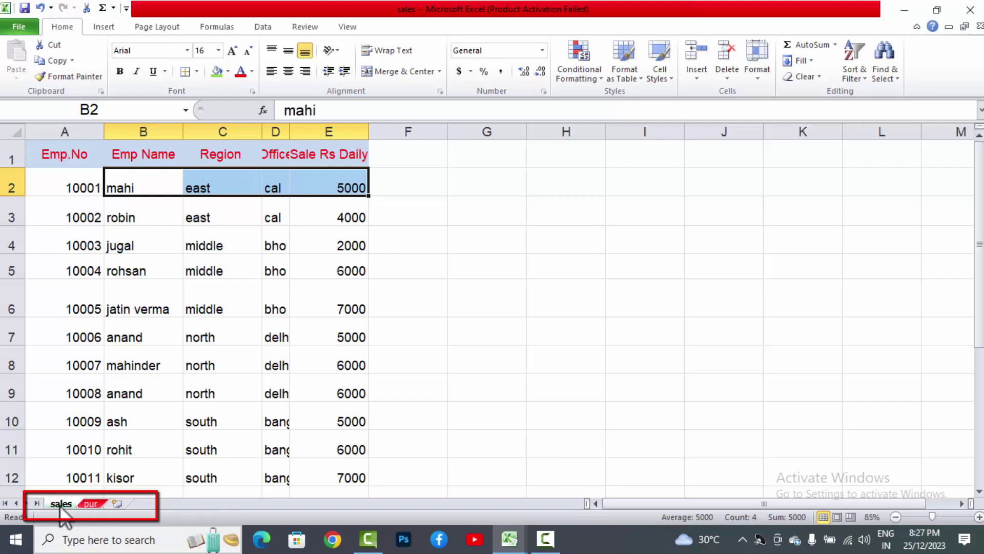
Step: Hide the sales sheet, then restore it through the Unhide sheet dialog
{"action": "right_click", "coordinate": [61, 507]}
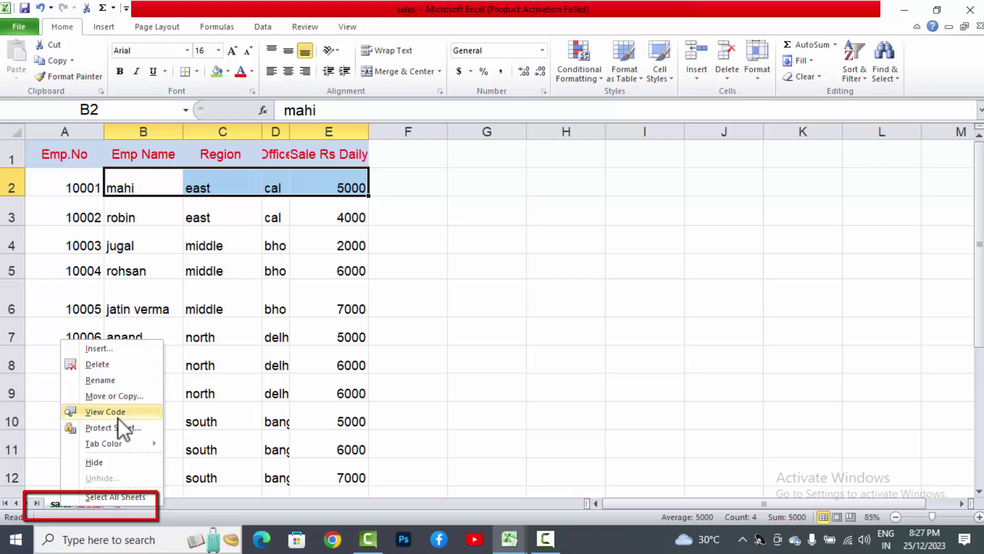
{"action": "left_click", "coordinate": [104, 464]}
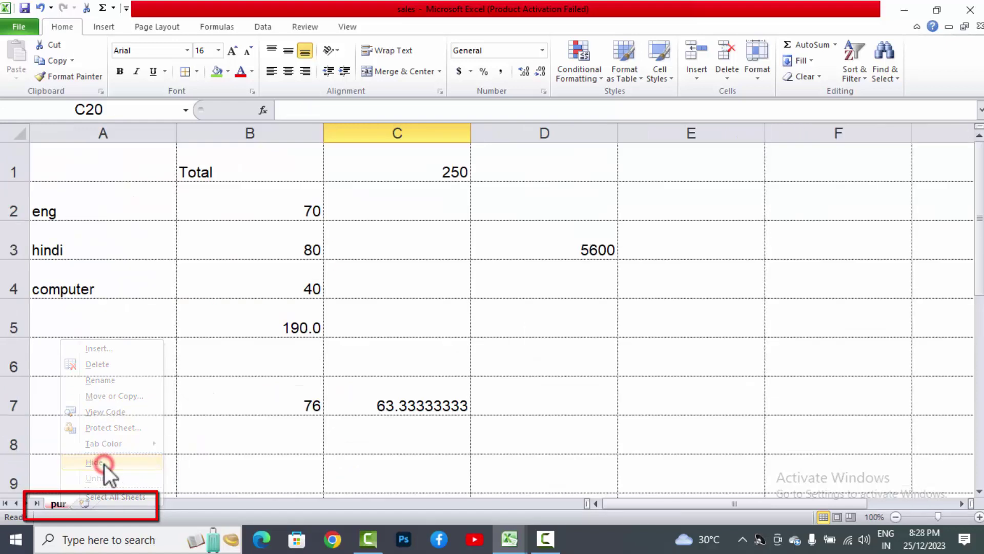
{"action": "right_click", "coordinate": [65, 505]}
{"action": "left_click", "coordinate": [70, 482]}
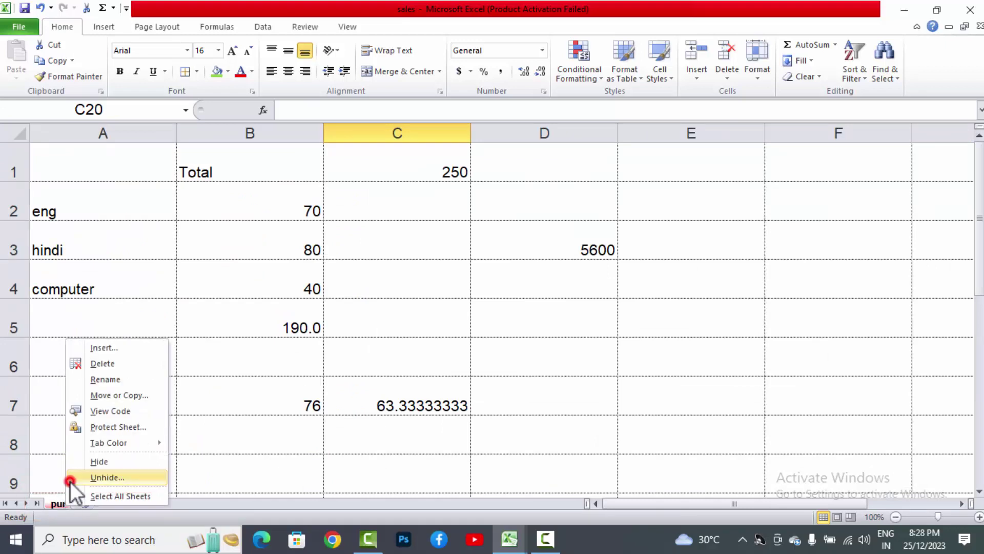
{"action": "left_click", "coordinate": [112, 502]}
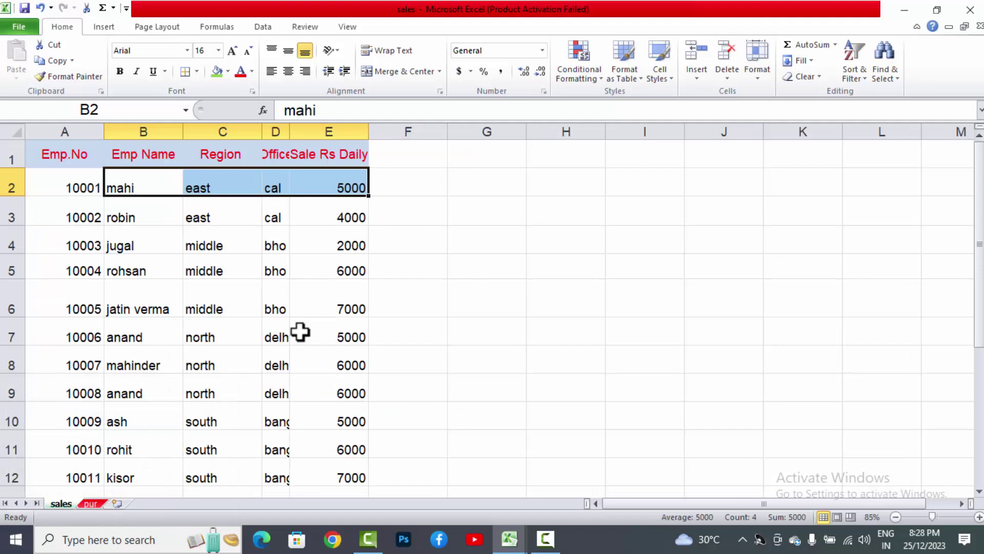
Step: With E6 selected, set the sales tab colour to yellow and check it from the pur sheet
{"action": "left_click", "coordinate": [315, 288]}
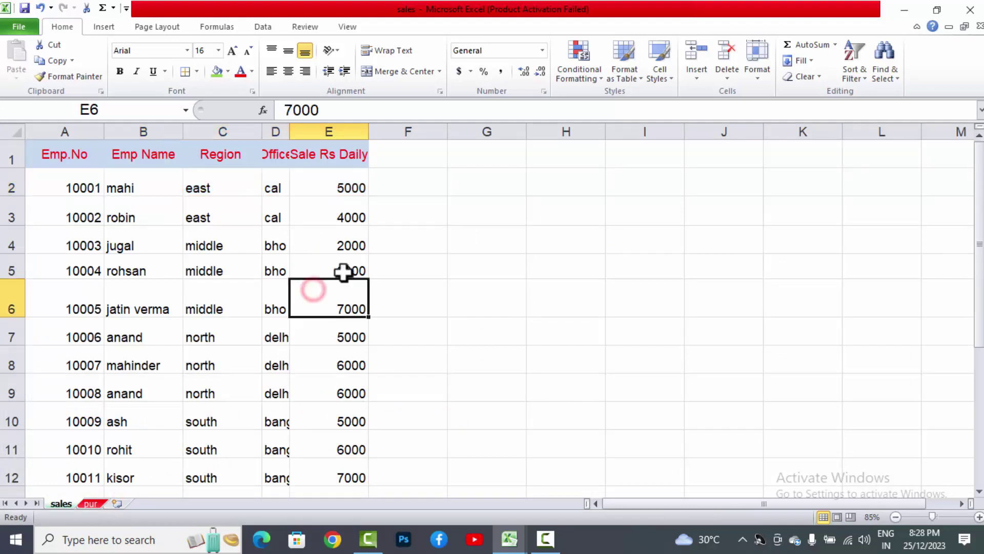
{"action": "left_click", "coordinate": [765, 73]}
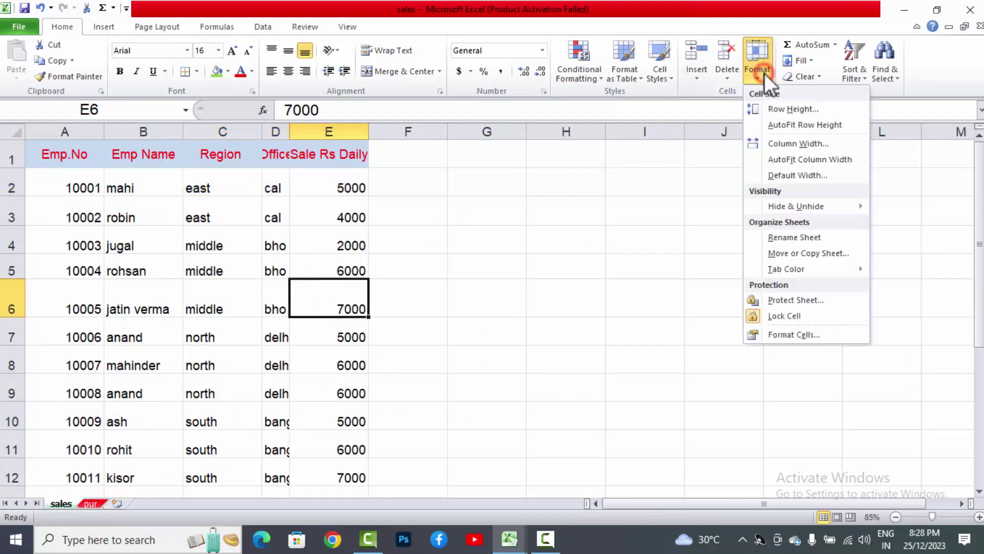
{"action": "mouse_move", "coordinate": [813, 268]}
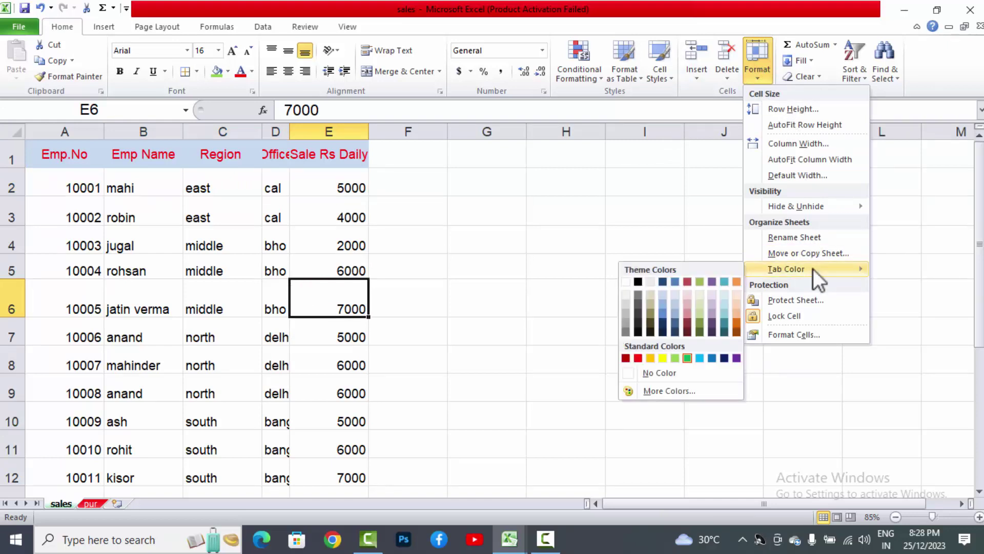
{"action": "left_click", "coordinate": [659, 359]}
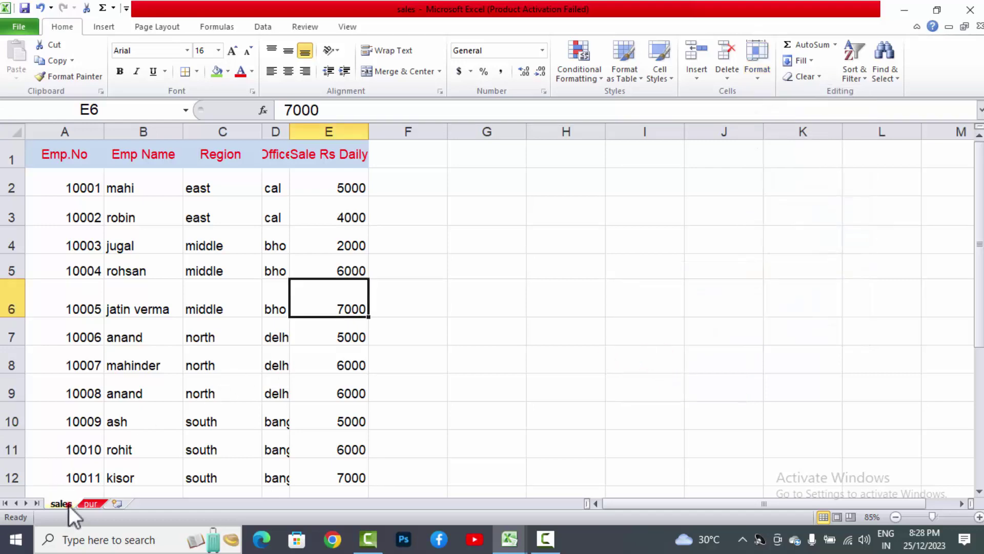
{"action": "left_click", "coordinate": [86, 504]}
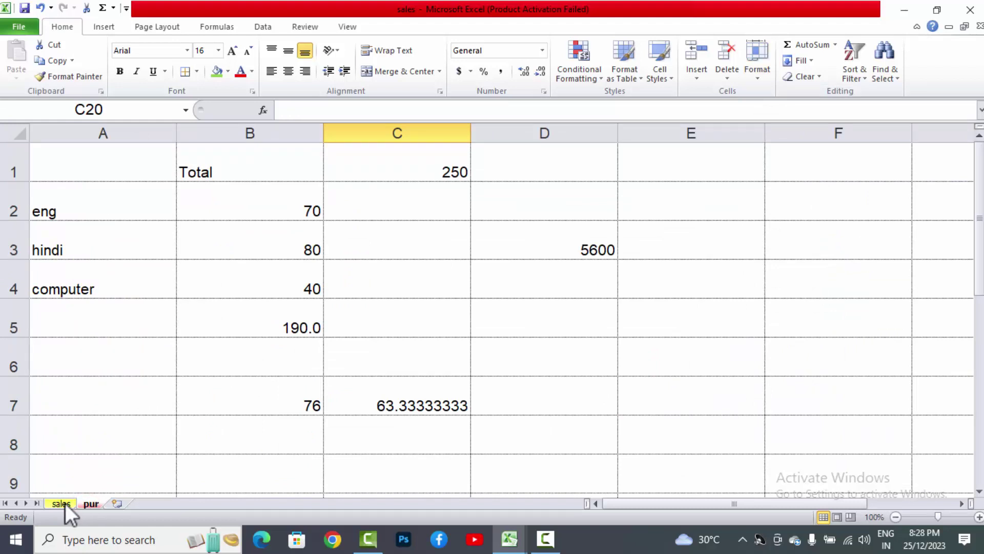
{"action": "left_click", "coordinate": [65, 503]}
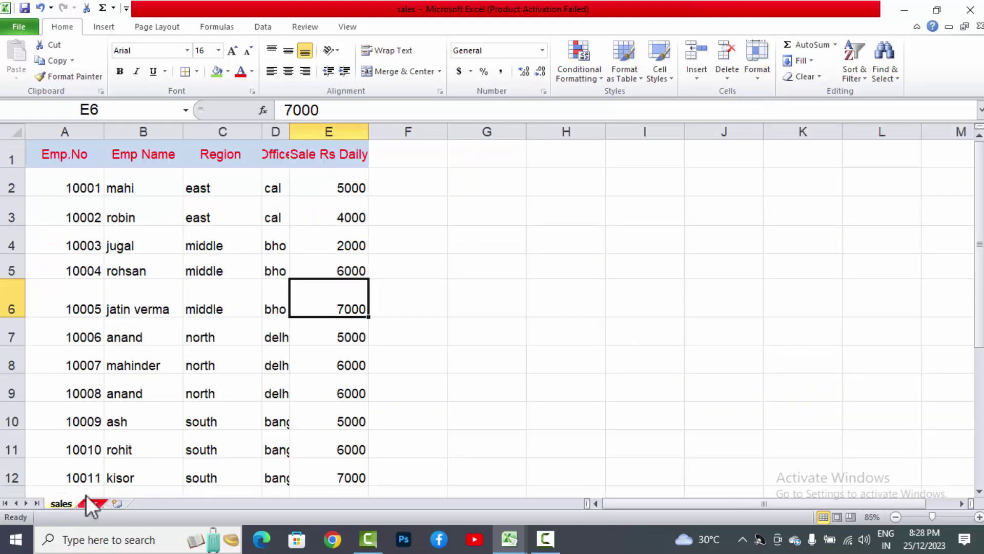
{"action": "left_click", "coordinate": [763, 65]}
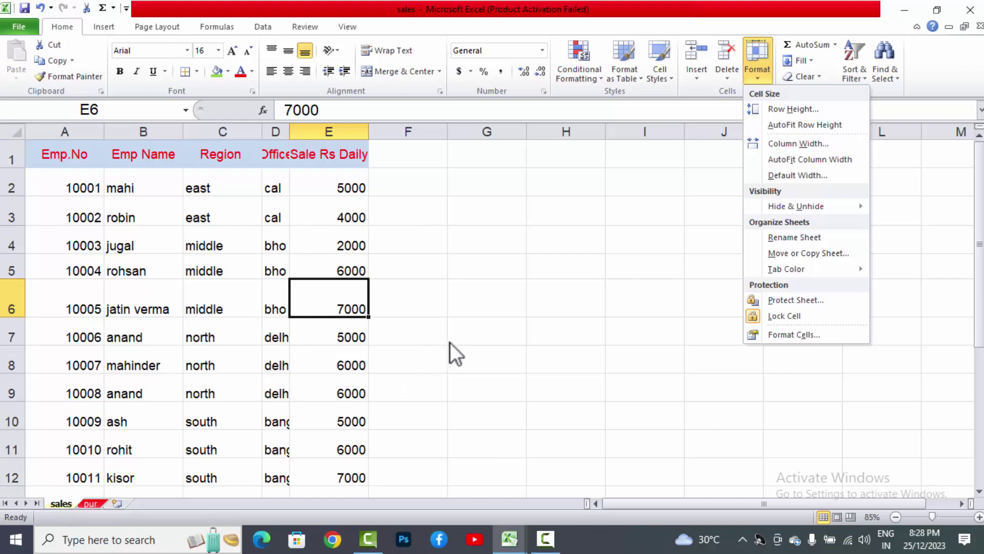
Step: Protect the sales sheet, entering and confirming a password
{"action": "left_click", "coordinate": [751, 300]}
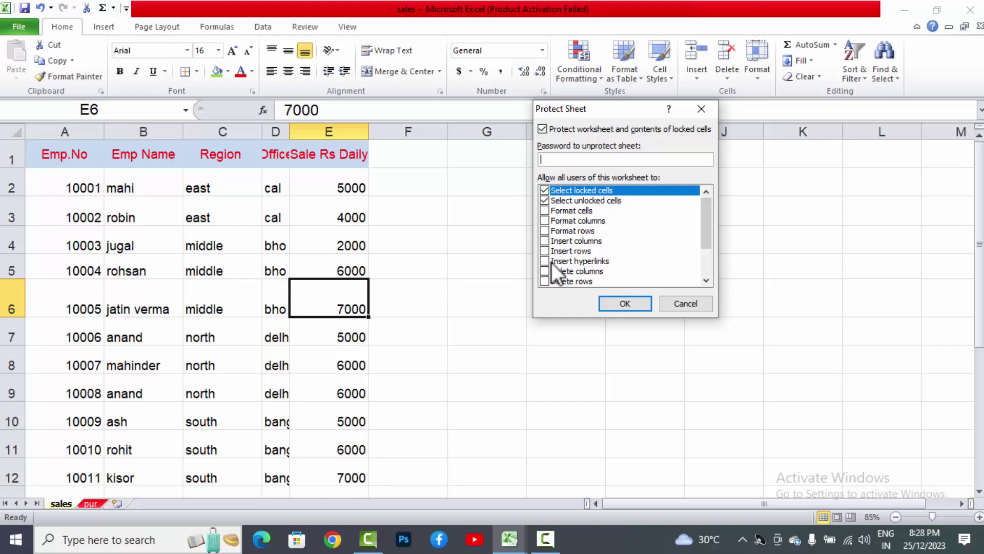
{"action": "type", "text": "1234"}
{"action": "left_click", "coordinate": [644, 303]}
{"action": "type", "text": "123"}
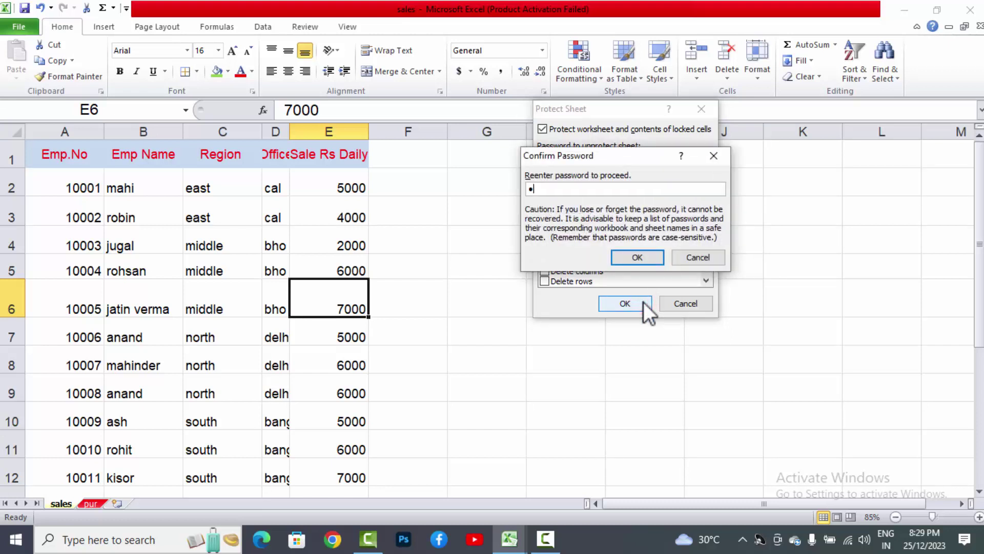
{"action": "type", "text": "4"}
{"action": "left_click", "coordinate": [638, 252]}
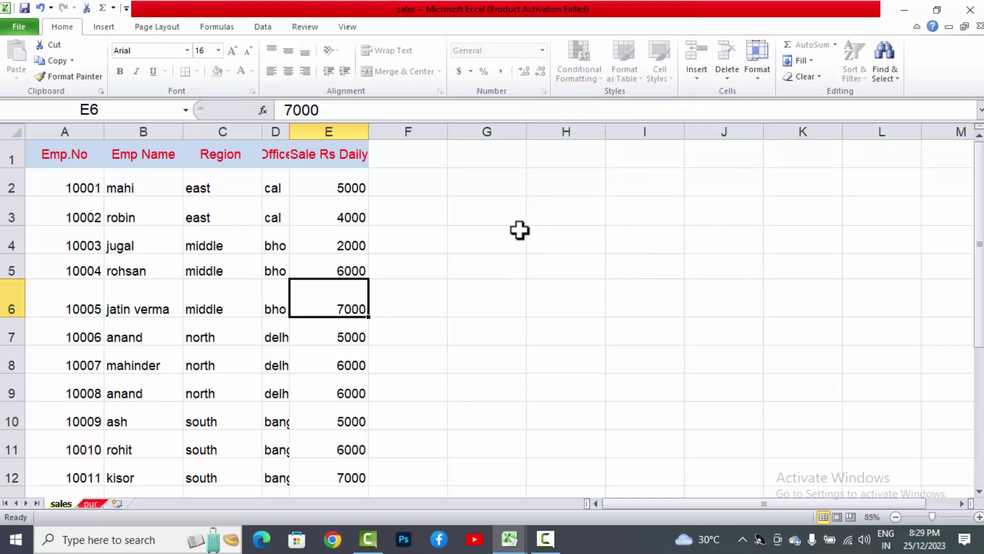
Step: Try editing cell G4 and dismiss the read-only warning
{"action": "left_click", "coordinate": [519, 231]}
{"action": "double_click", "coordinate": [519, 231]}
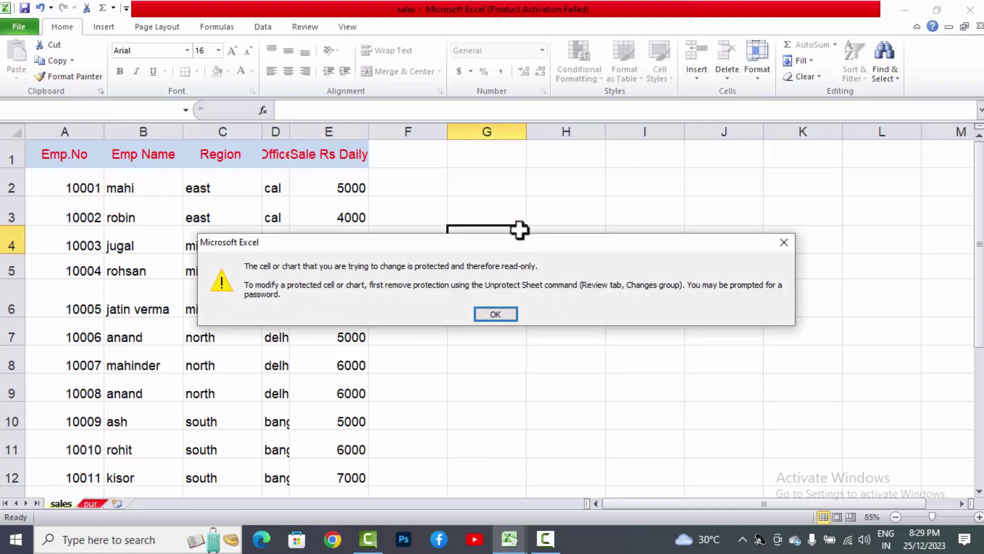
{"action": "key", "text": "Return"}
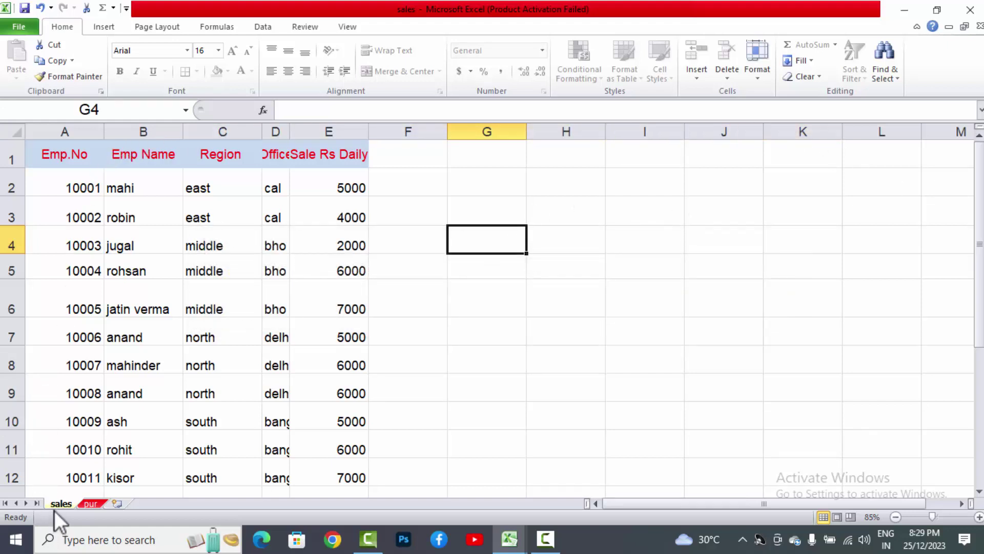
Step: On the pur sheet, enter 'hj' in D6 and 'kj' in D7
{"action": "left_click", "coordinate": [92, 503]}
{"action": "left_click", "coordinate": [498, 342]}
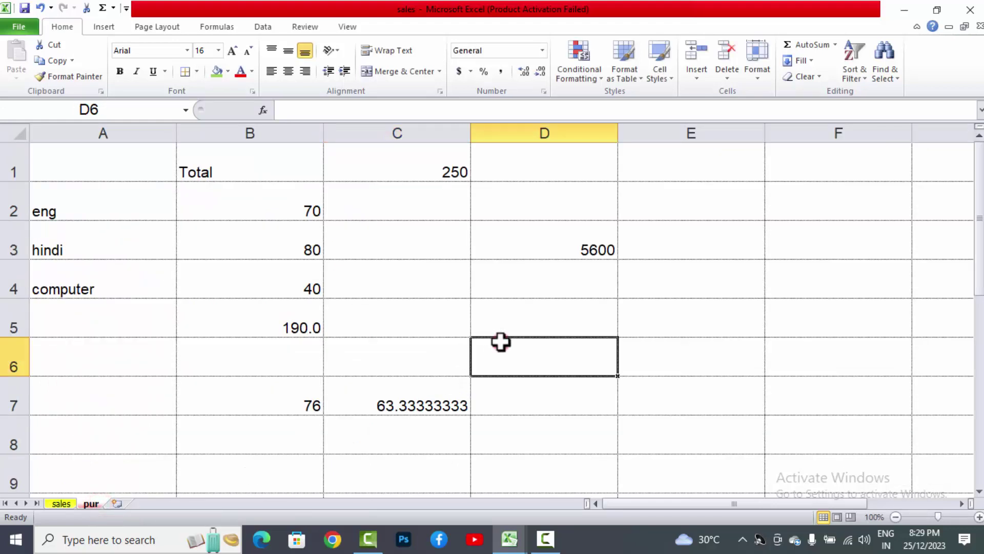
{"action": "type", "text": "hj"}
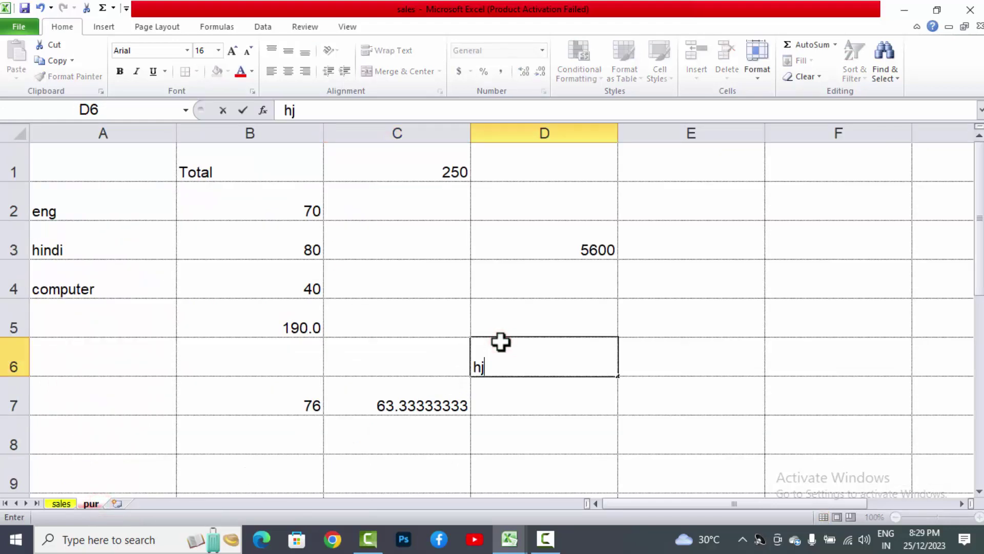
{"action": "key", "text": "Return"}
{"action": "type", "text": "kj"}
{"action": "key", "text": "Return"}
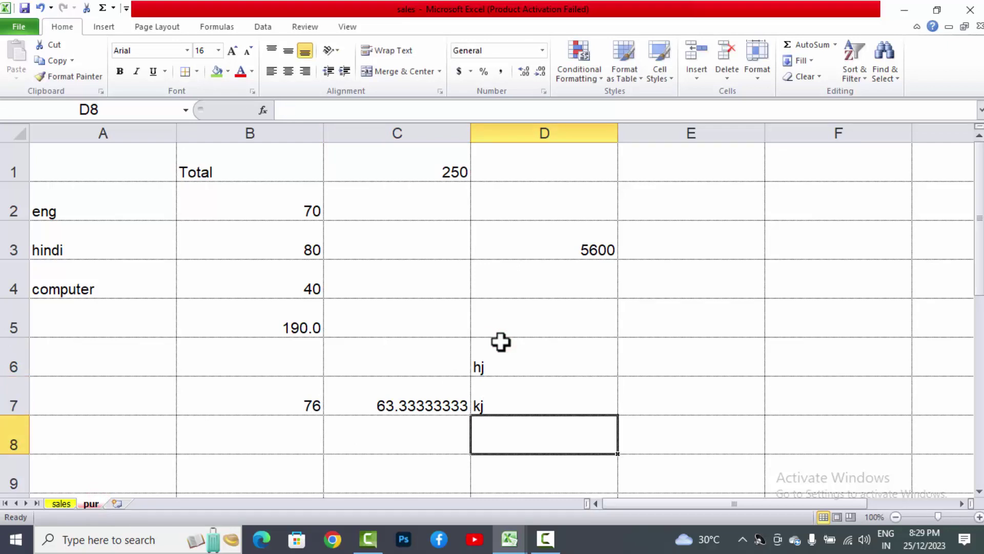
Step: Try typing in G4 on the sales sheet and dismiss the read-only warning
{"action": "left_click", "coordinate": [60, 504]}
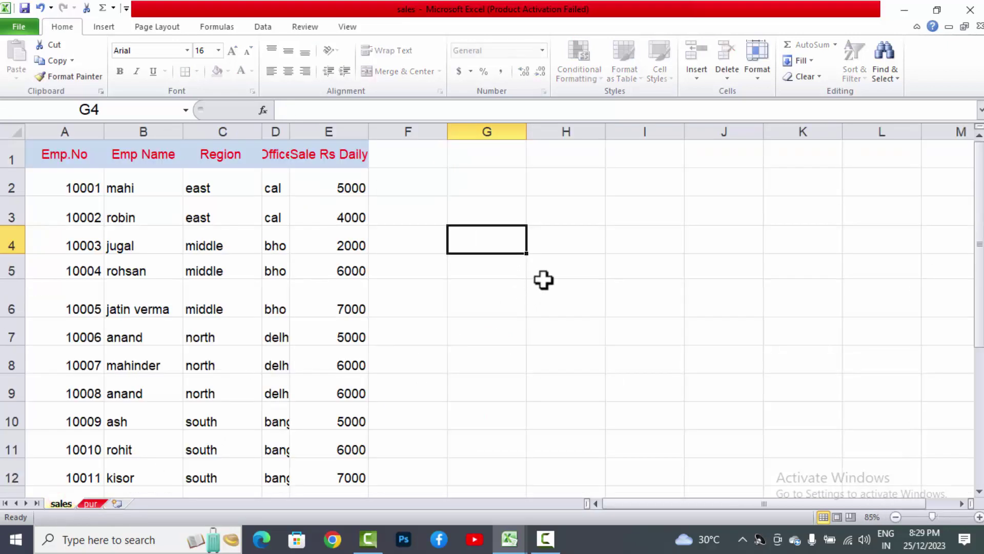
{"action": "key", "text": "a"}
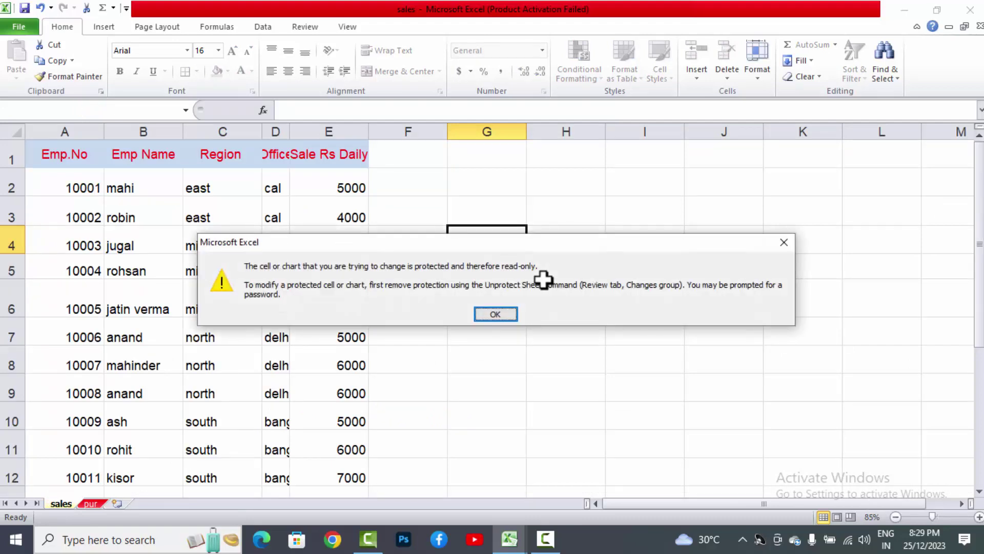
{"action": "key", "text": "Return"}
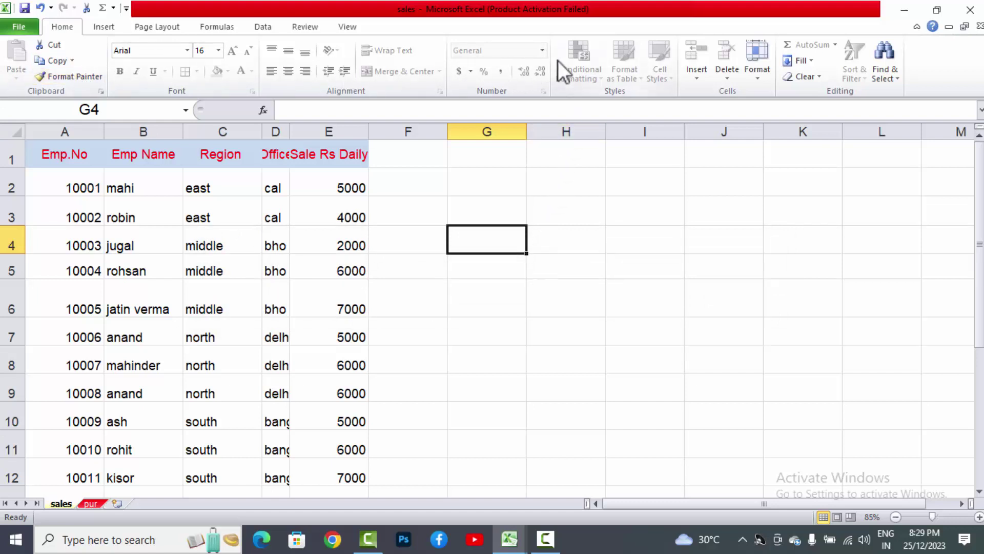
Step: Unprotect the sales sheet with its password, then enter 'hh' in G4 to confirm editing works
{"action": "left_click", "coordinate": [751, 72]}
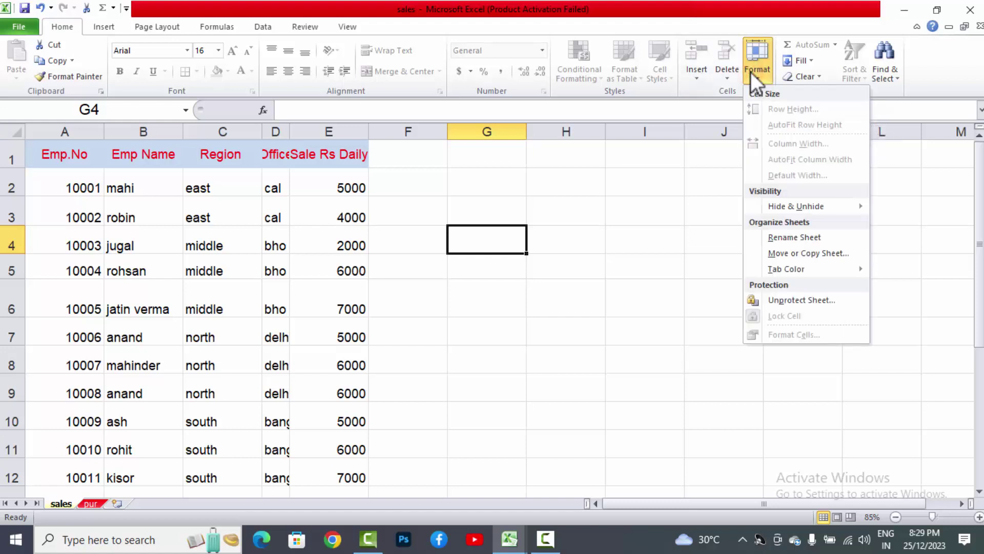
{"action": "left_click", "coordinate": [783, 300]}
{"action": "type", "text": "1234"}
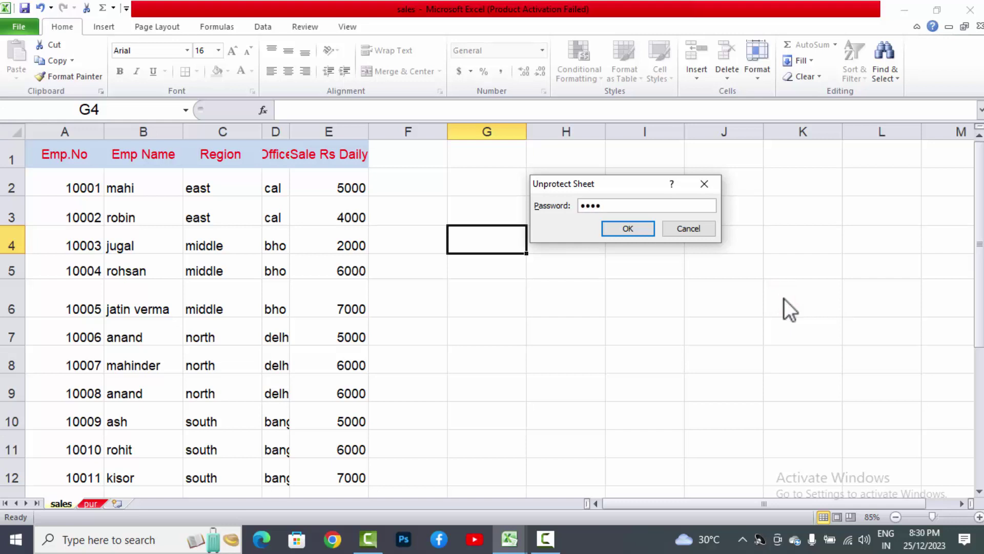
{"action": "left_click", "coordinate": [649, 225]}
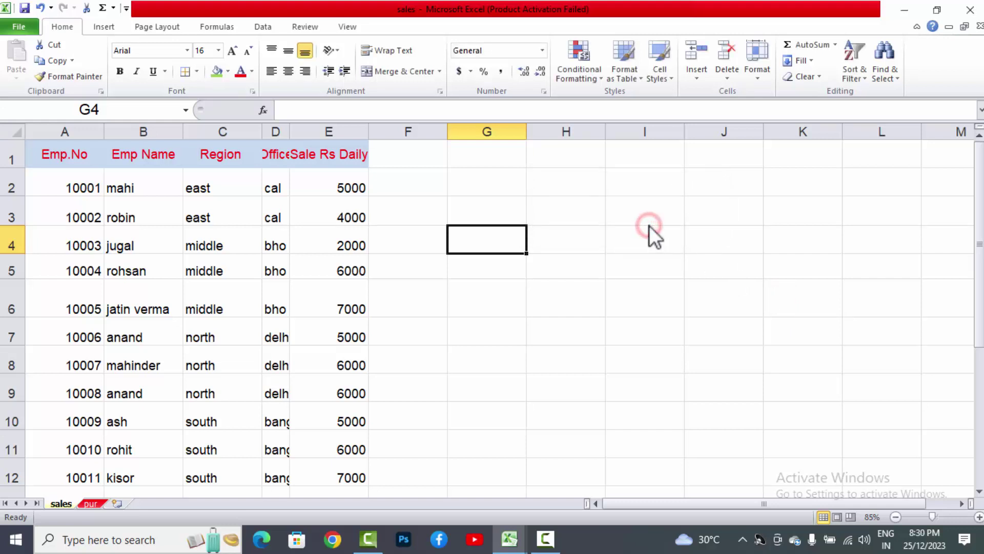
{"action": "type", "text": "hh"}
{"action": "key", "text": "Return"}
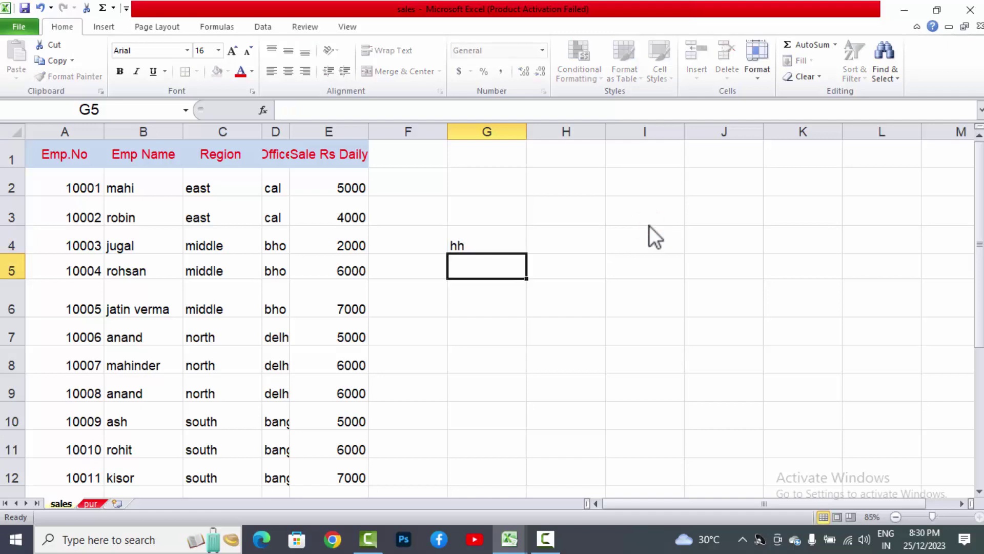